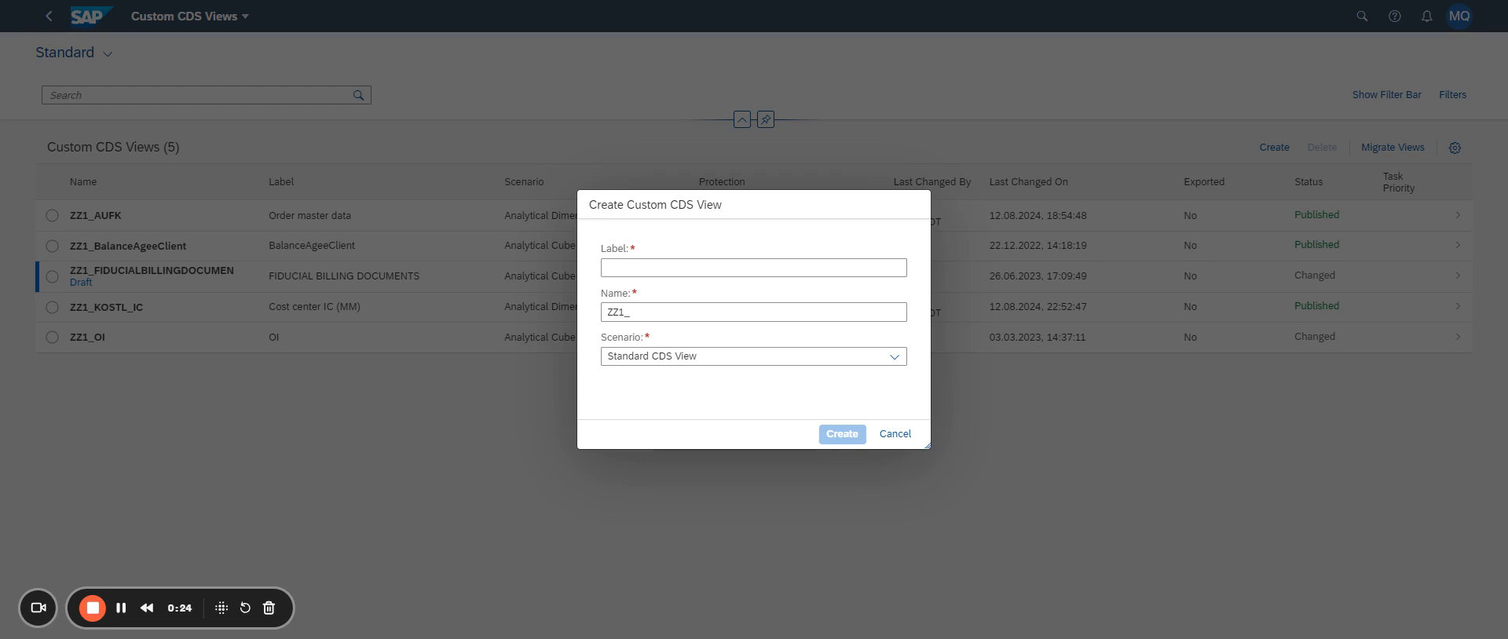
Step: Label the new custom CDS view "Work Breakdown Structure Element (WBS El" and name it ZZ1_ps_posid_ic
{"action": "key", "text": "Tab"}
{"action": "left_click", "coordinate": [750, 267]}
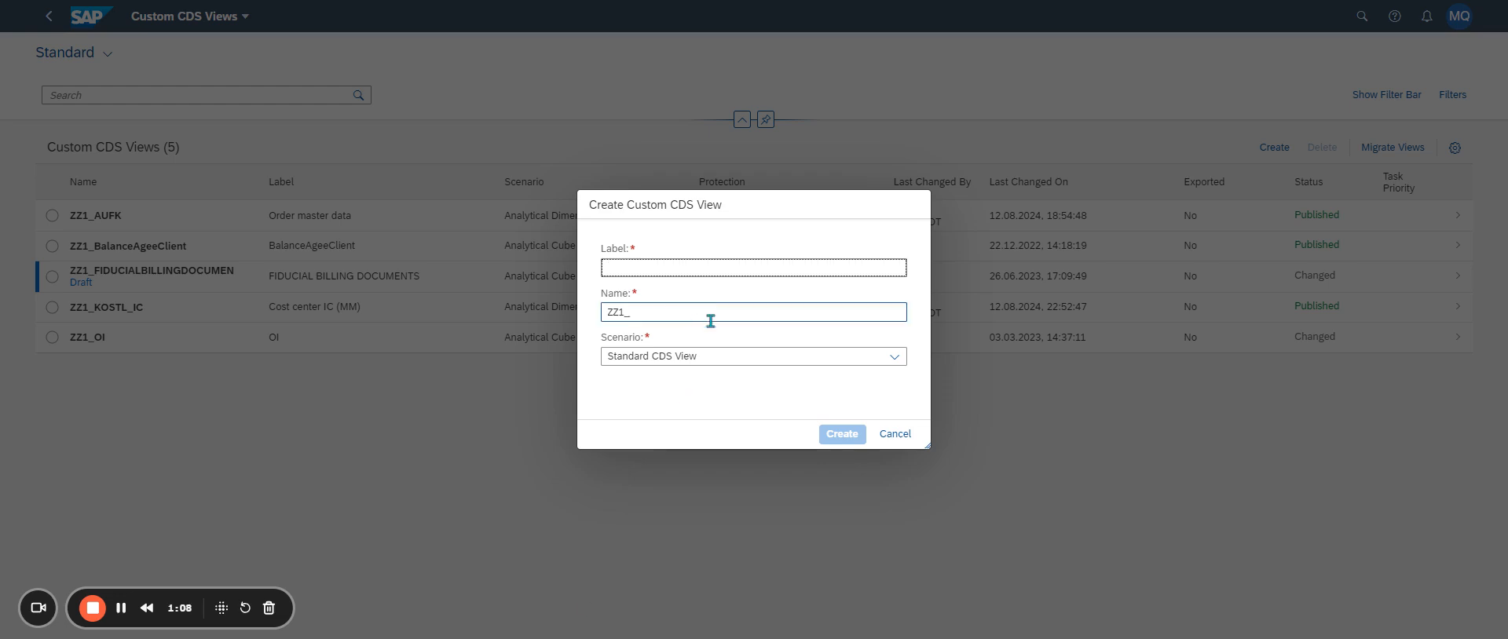
{"action": "type", "text": "Work Breakdown Structure Element (WBS El"}
{"action": "left_click_drag", "start_coordinate": [629, 311], "coordinate": [775, 312]}
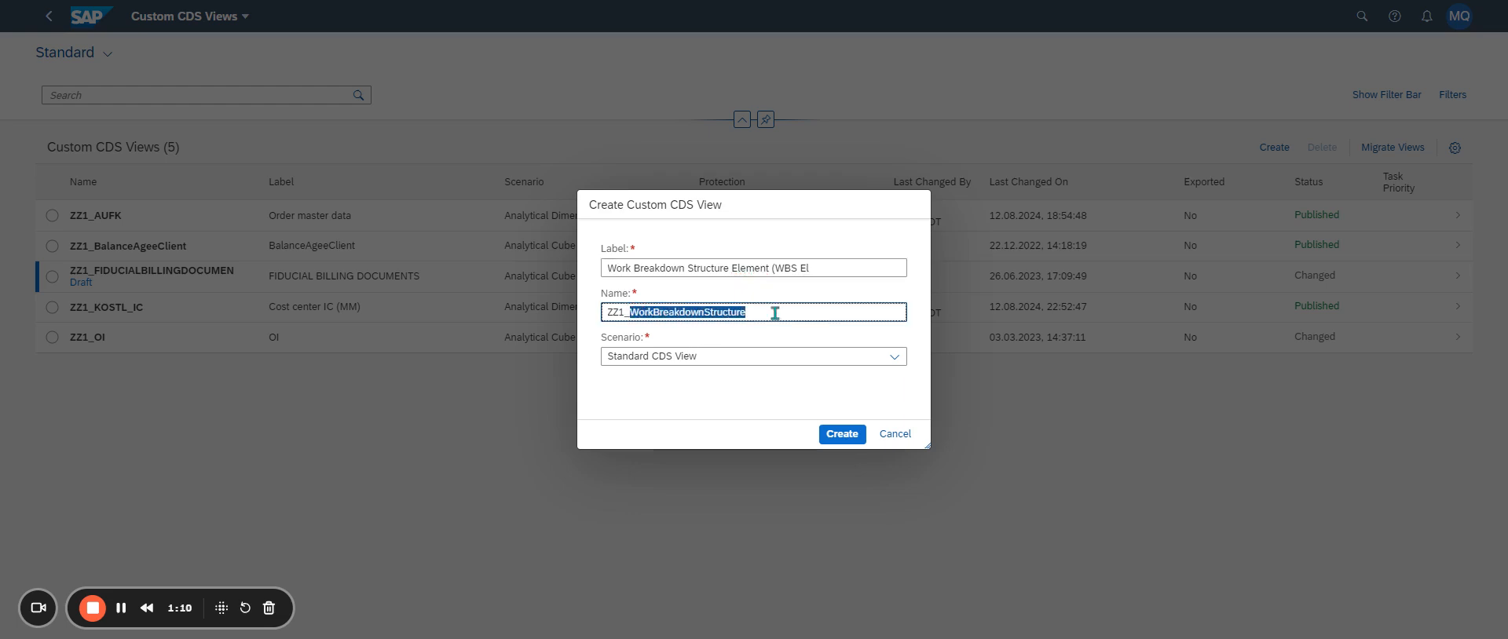
{"action": "type", "text": "ps_po"}
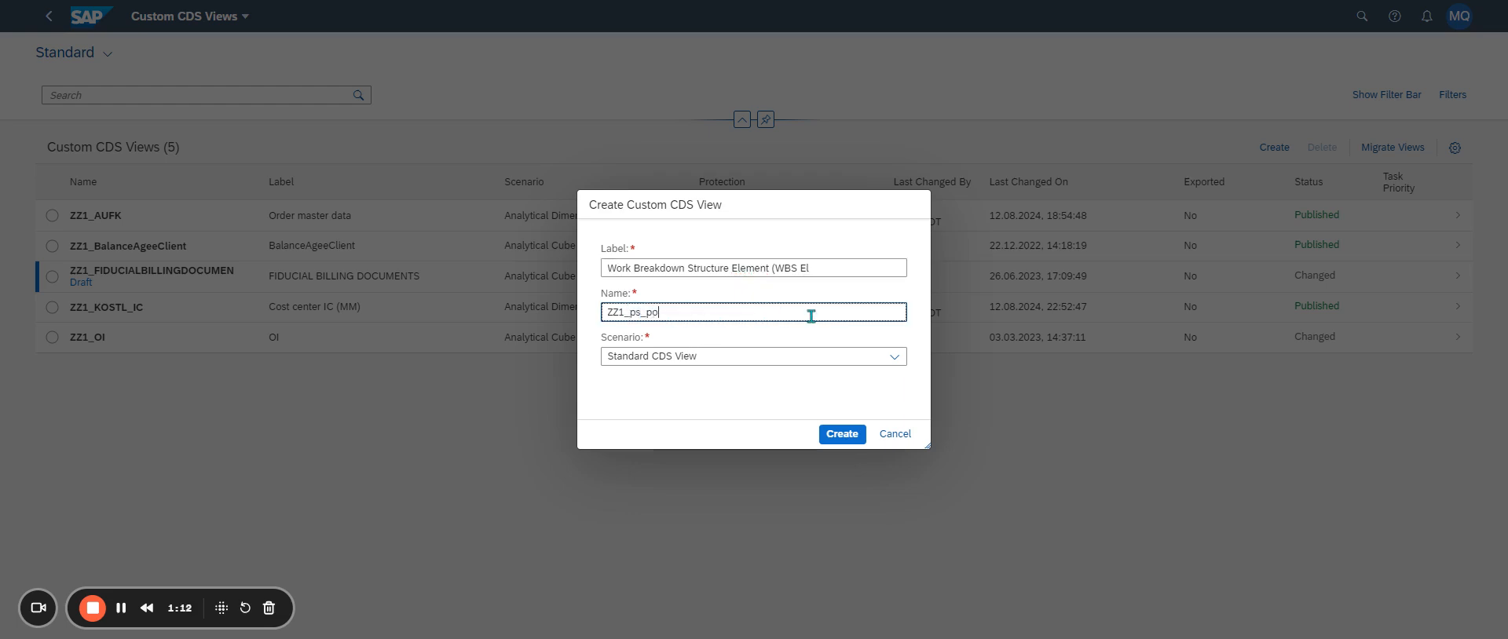
{"action": "type", "text": "sid_ic"}
Step: Set the new view's scenario to Analytical Dimension and create the view
{"action": "left_click", "coordinate": [894, 356]}
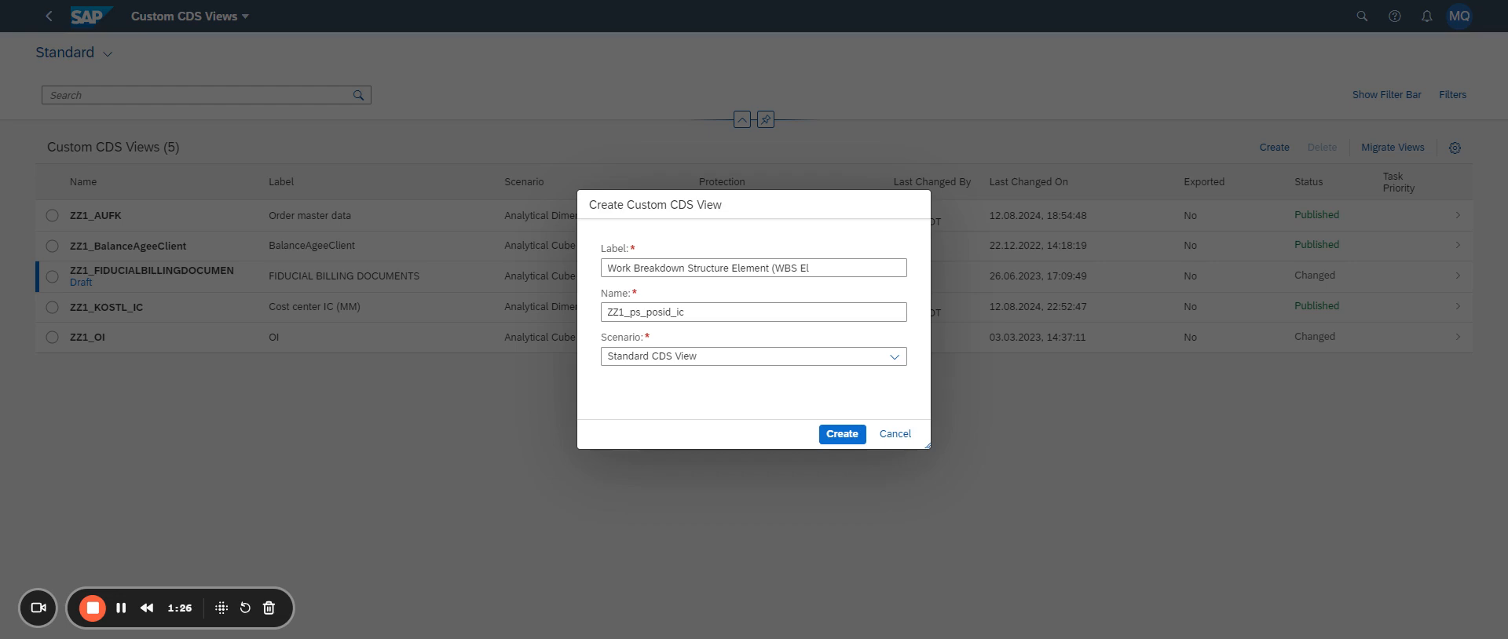
{"action": "left_click", "coordinate": [893, 355]}
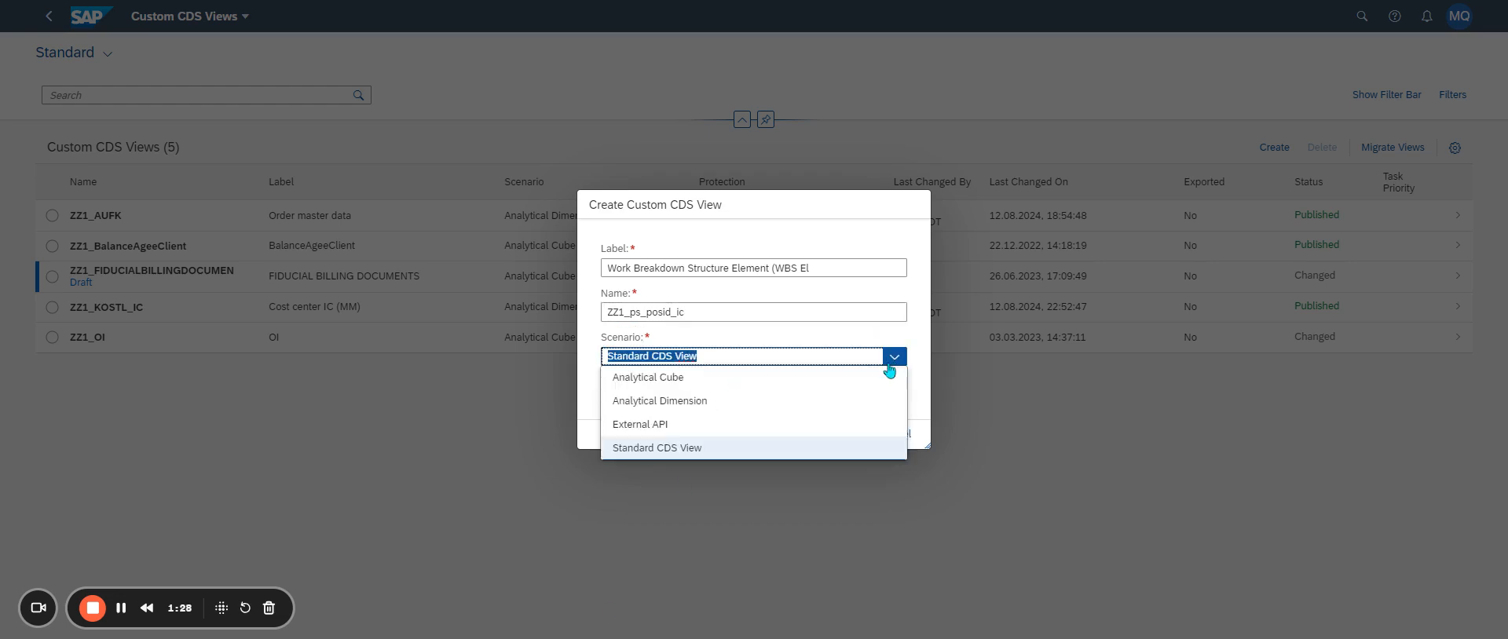
{"action": "left_click", "coordinate": [734, 403]}
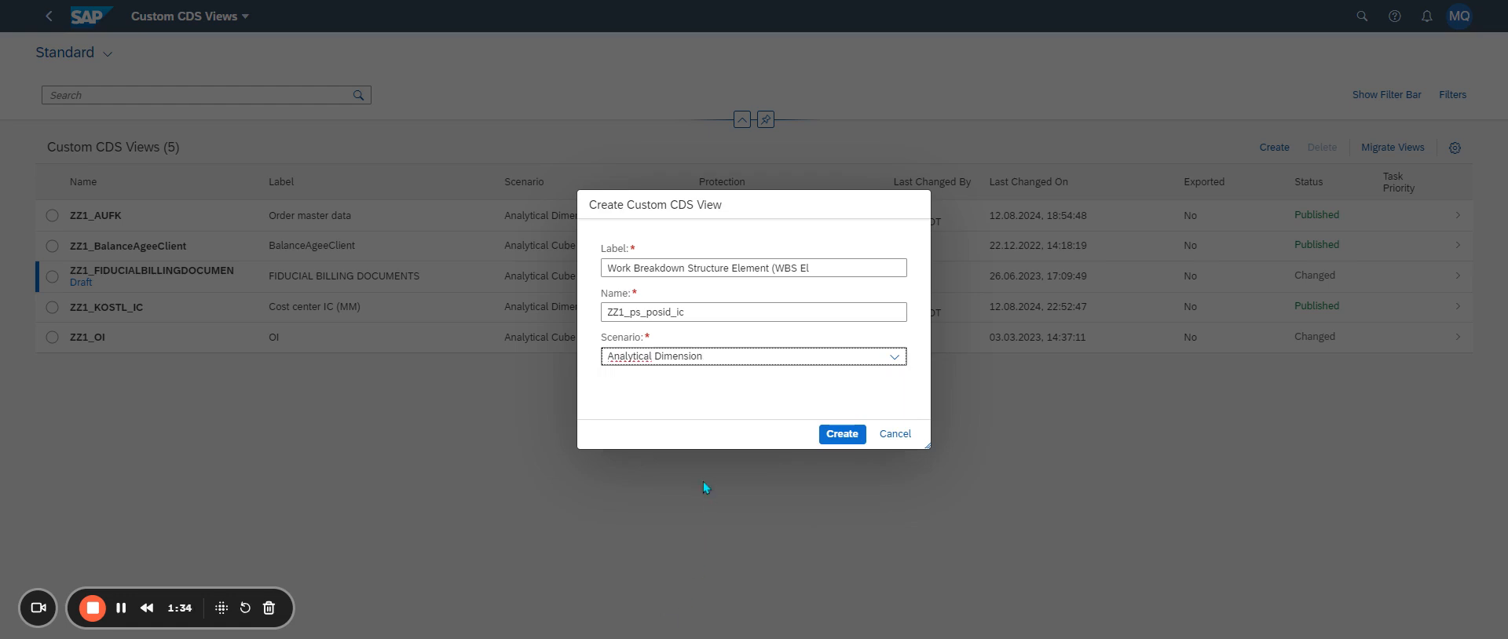
{"action": "left_click", "coordinate": [842, 436]}
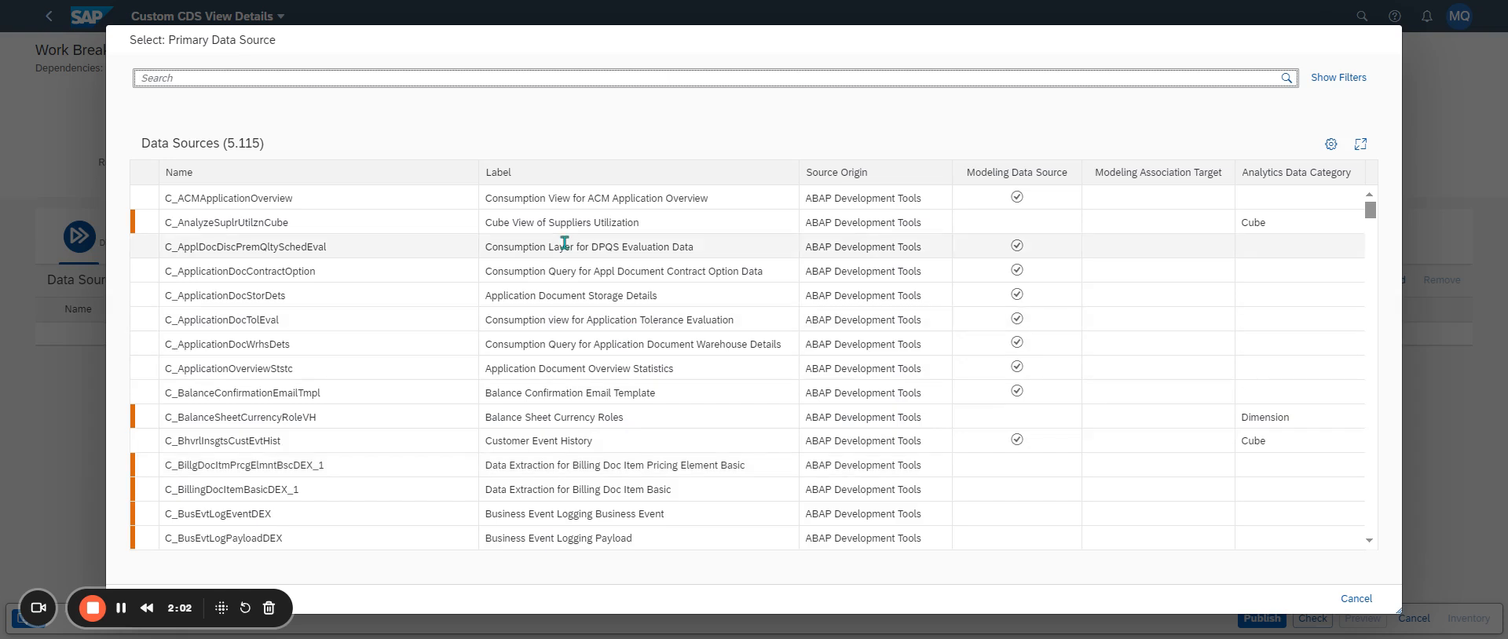
Step: Search the data sources for WBS and select I_WBSElementBasicData as the primary data source
{"action": "type", "text": "p"}
{"action": "key", "text": "BackSpace"}
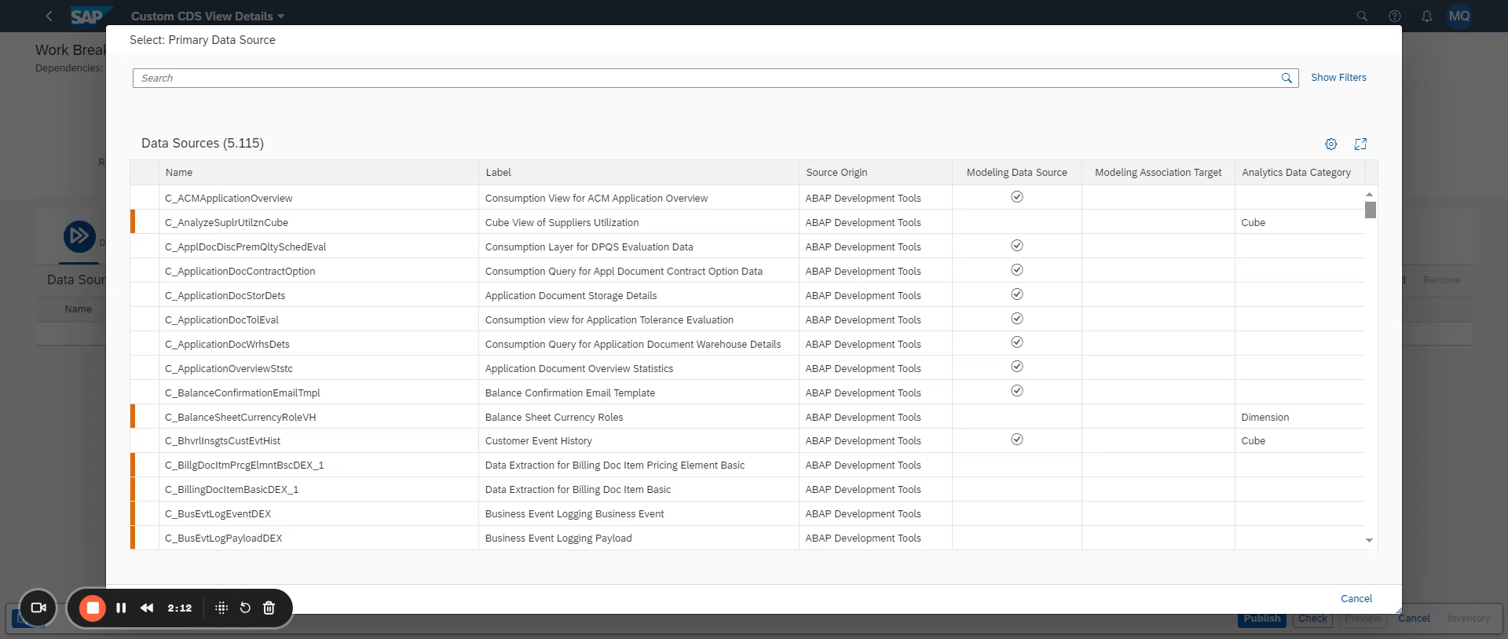
{"action": "type", "text": "WBS"}
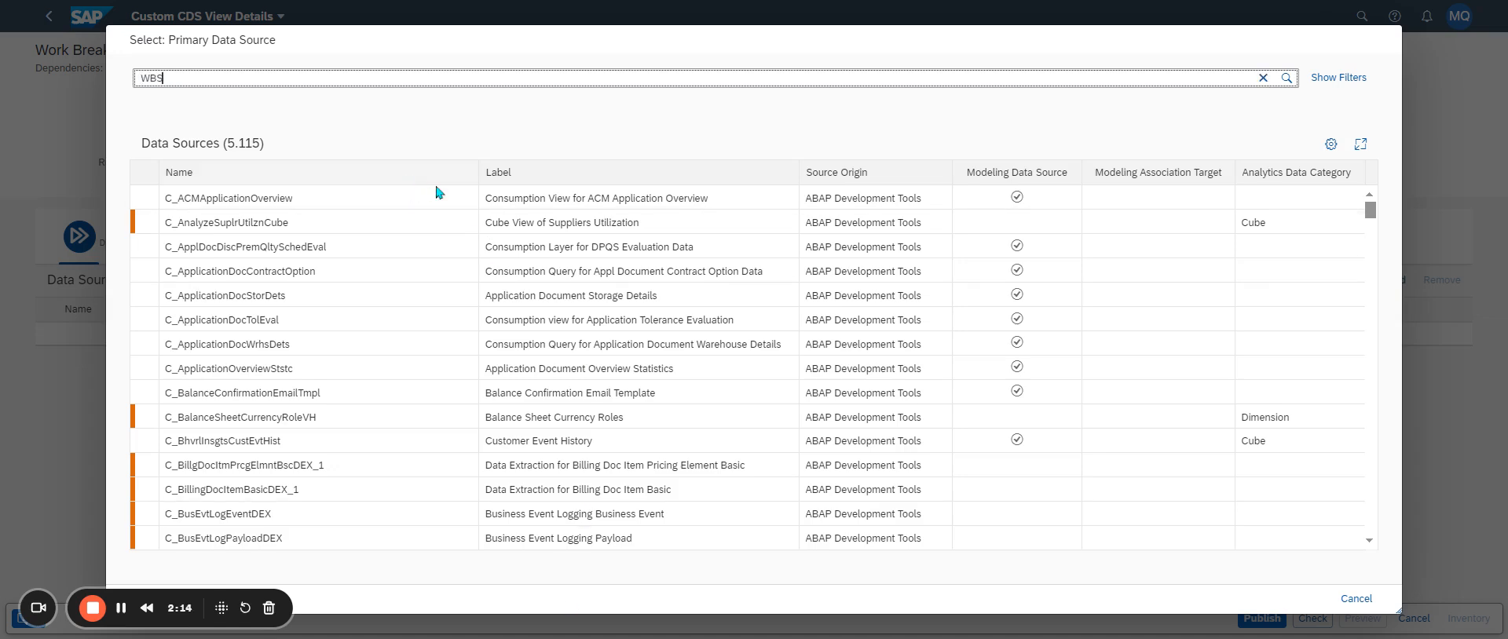
{"action": "key", "text": "Return"}
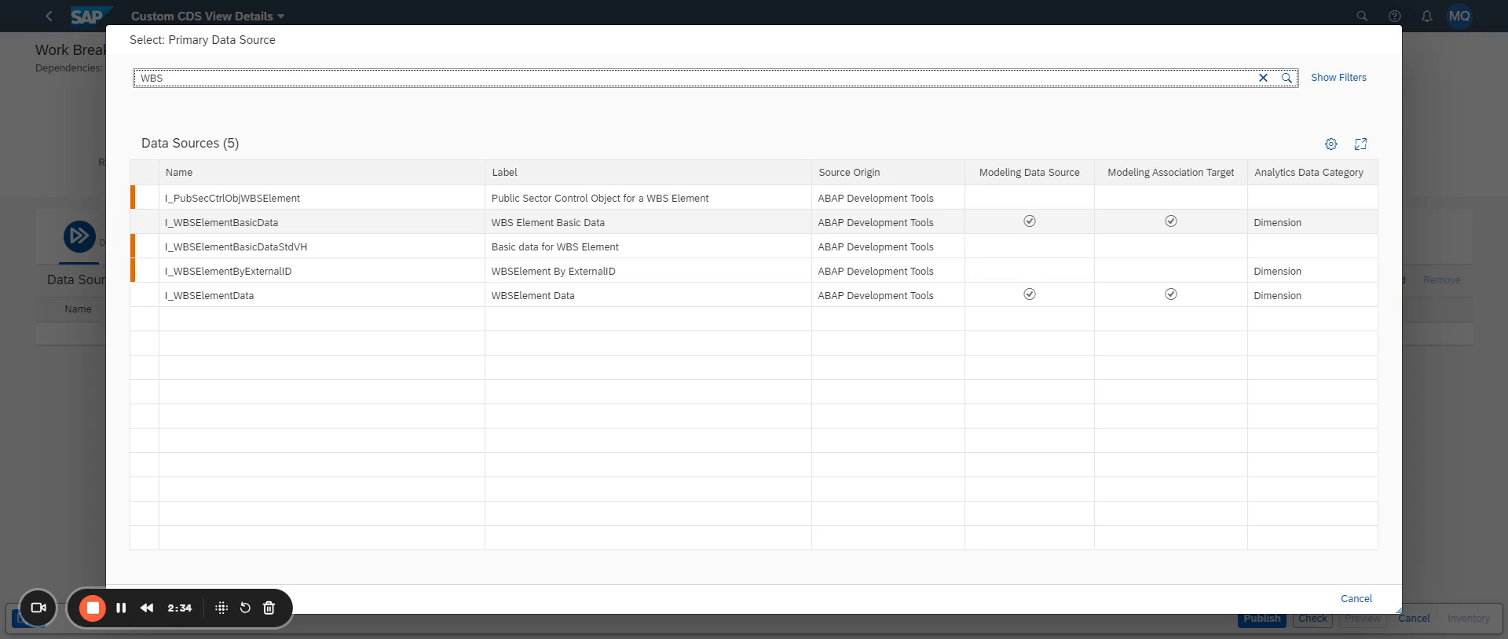
{"action": "left_click", "coordinate": [151, 239]}
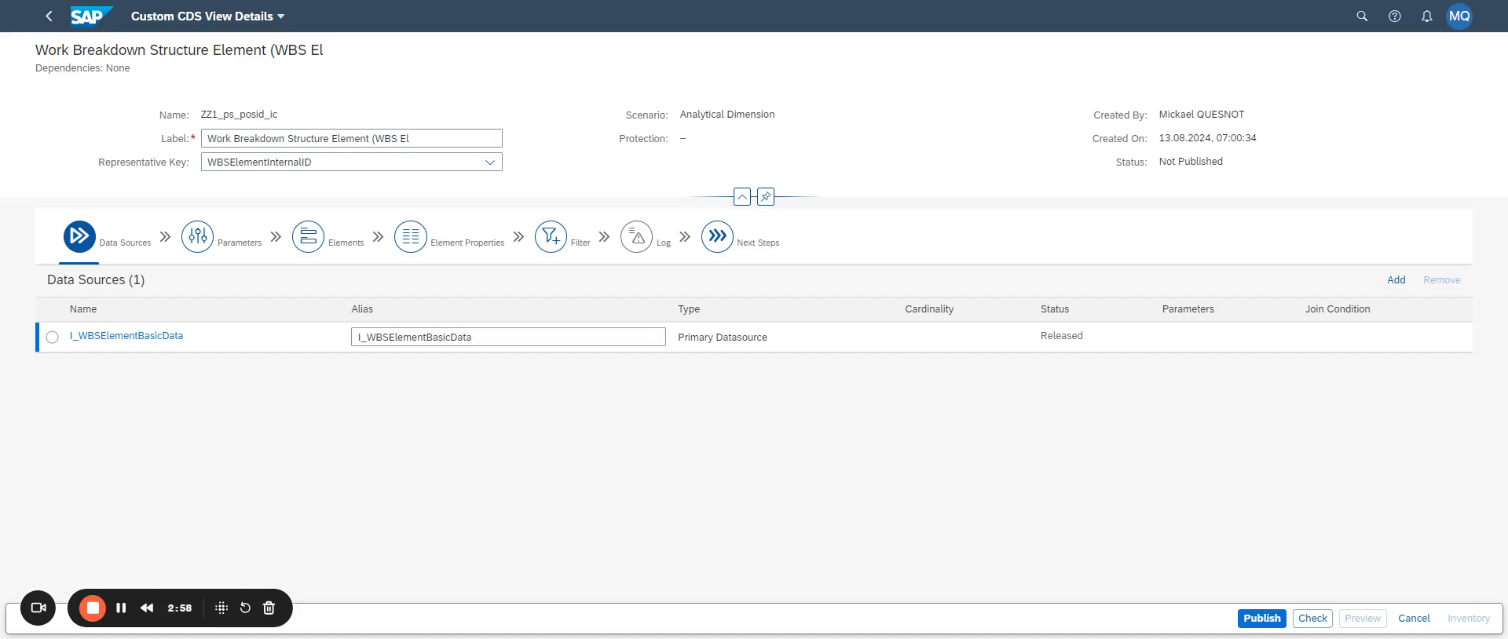
Step: Look at the options for adding data sources and at the view's parameters
{"action": "left_click", "coordinate": [1397, 283]}
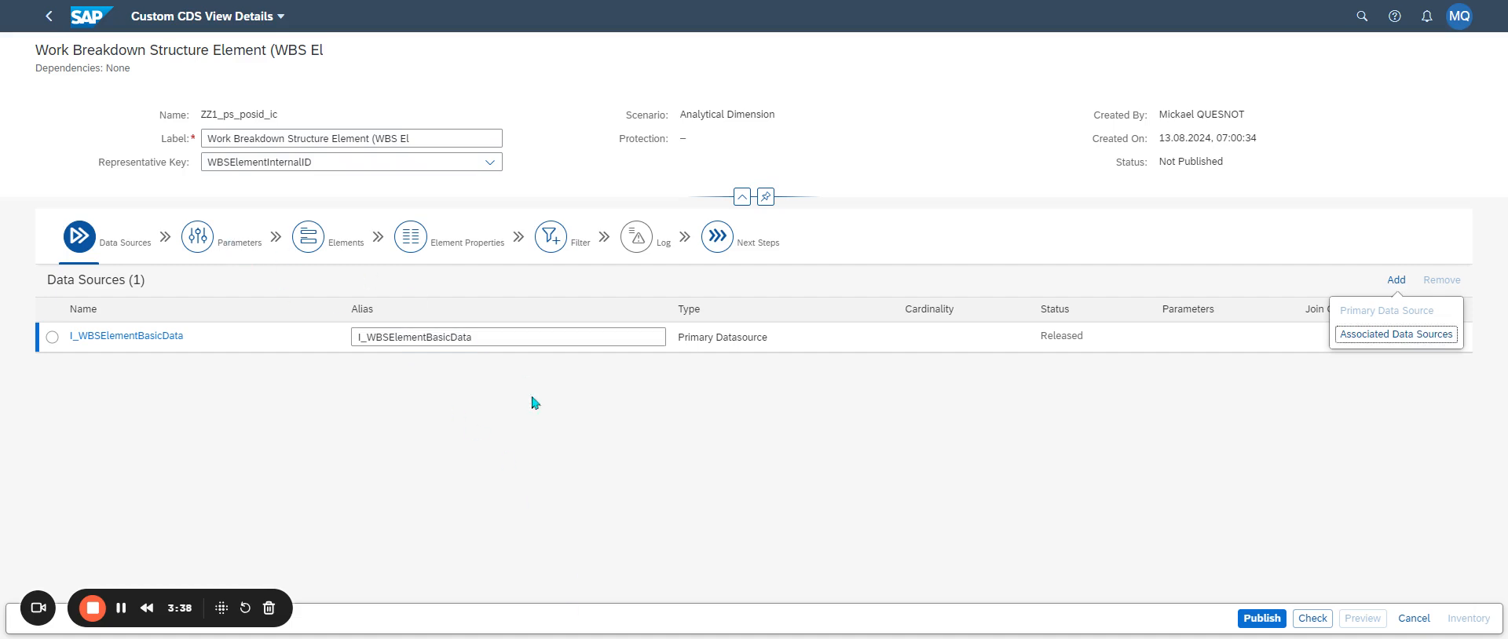
{"action": "left_click", "coordinate": [540, 460]}
{"action": "left_click", "coordinate": [222, 243]}
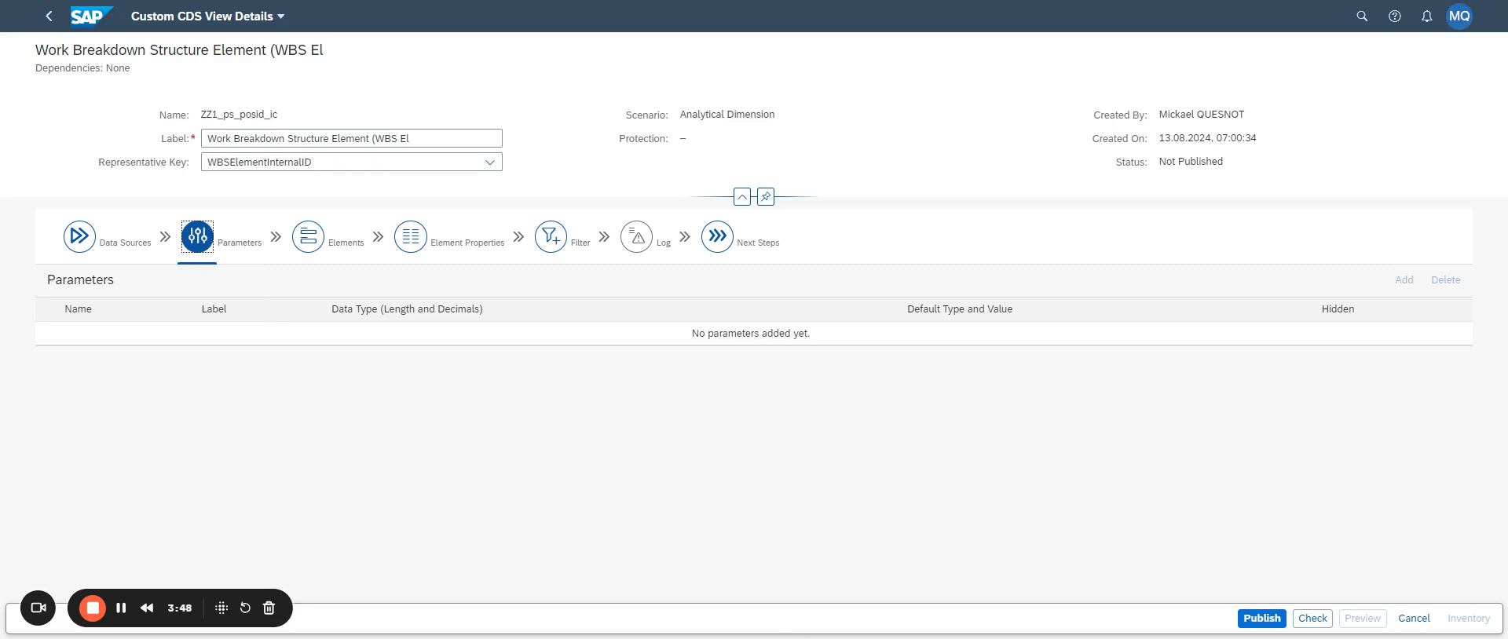
Step: Search the available elements for company and add CompanyCode from I_WBSElementBasicData to the view's elements
{"action": "left_click", "coordinate": [346, 245]}
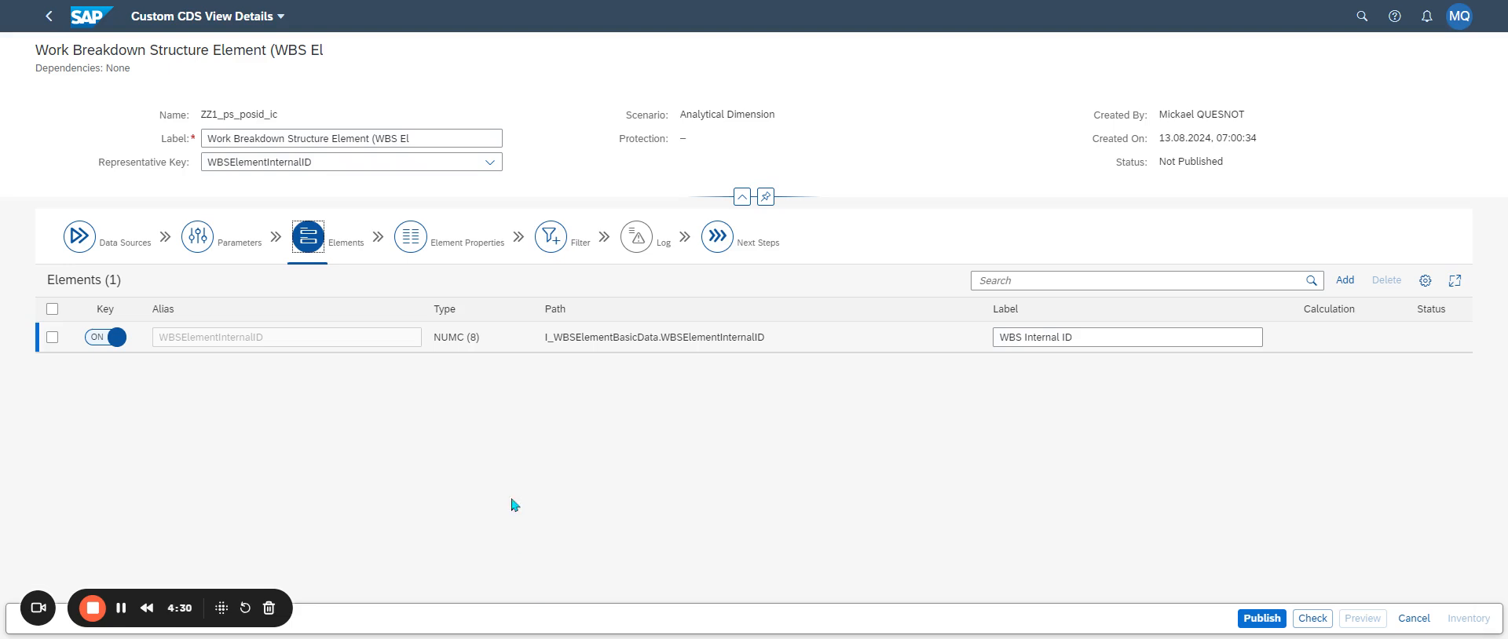
{"action": "double_click", "coordinate": [314, 161]}
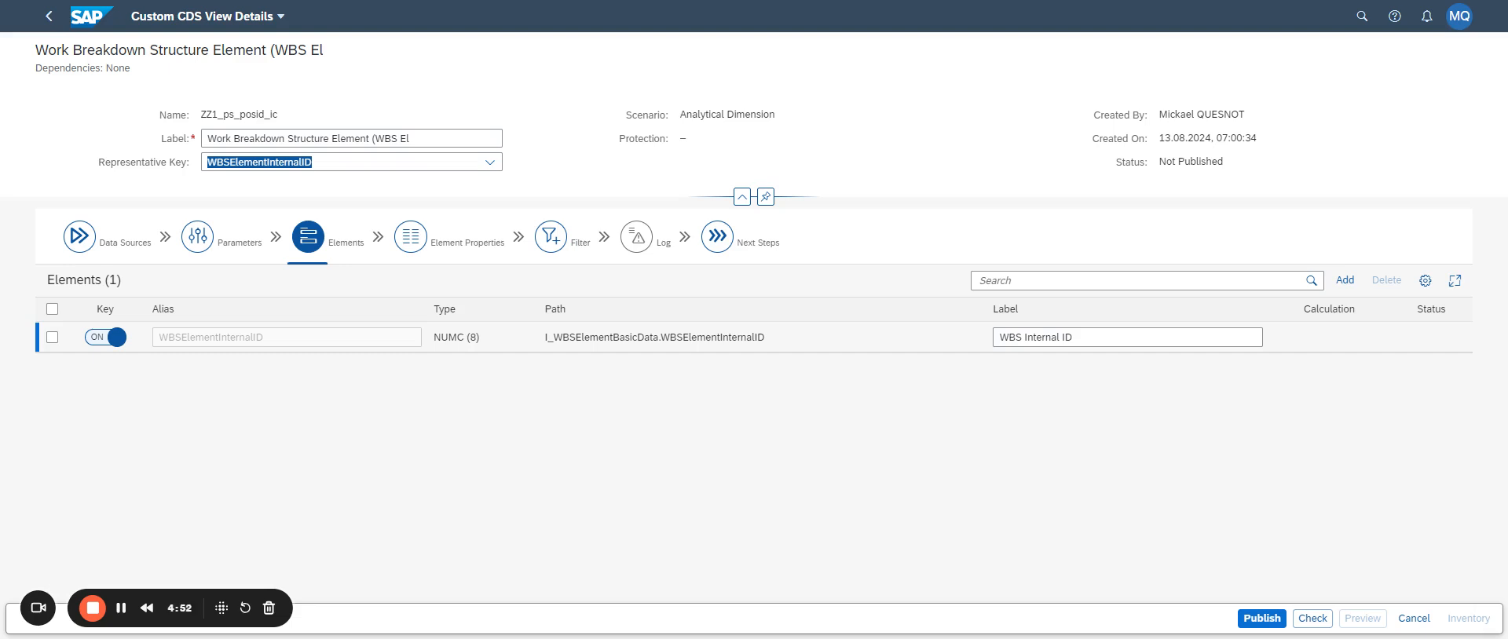
{"action": "left_click", "coordinate": [1345, 281]}
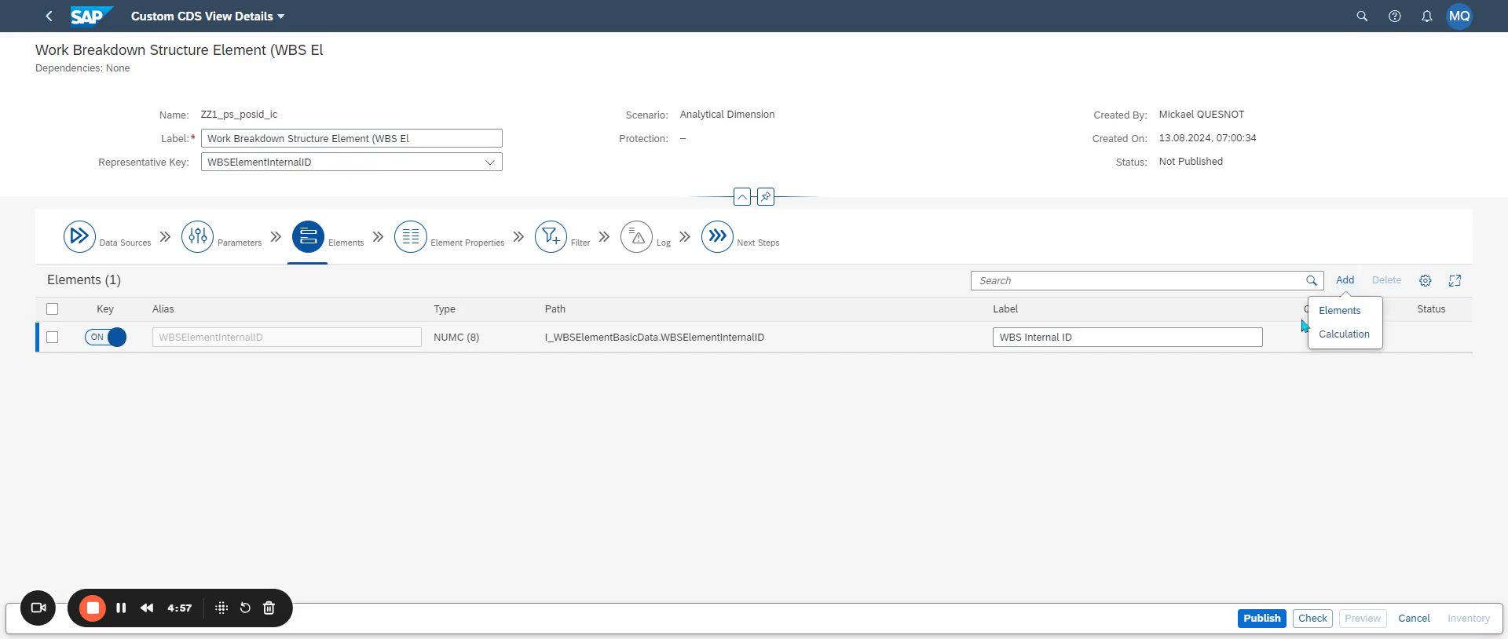
{"action": "left_click", "coordinate": [1359, 313]}
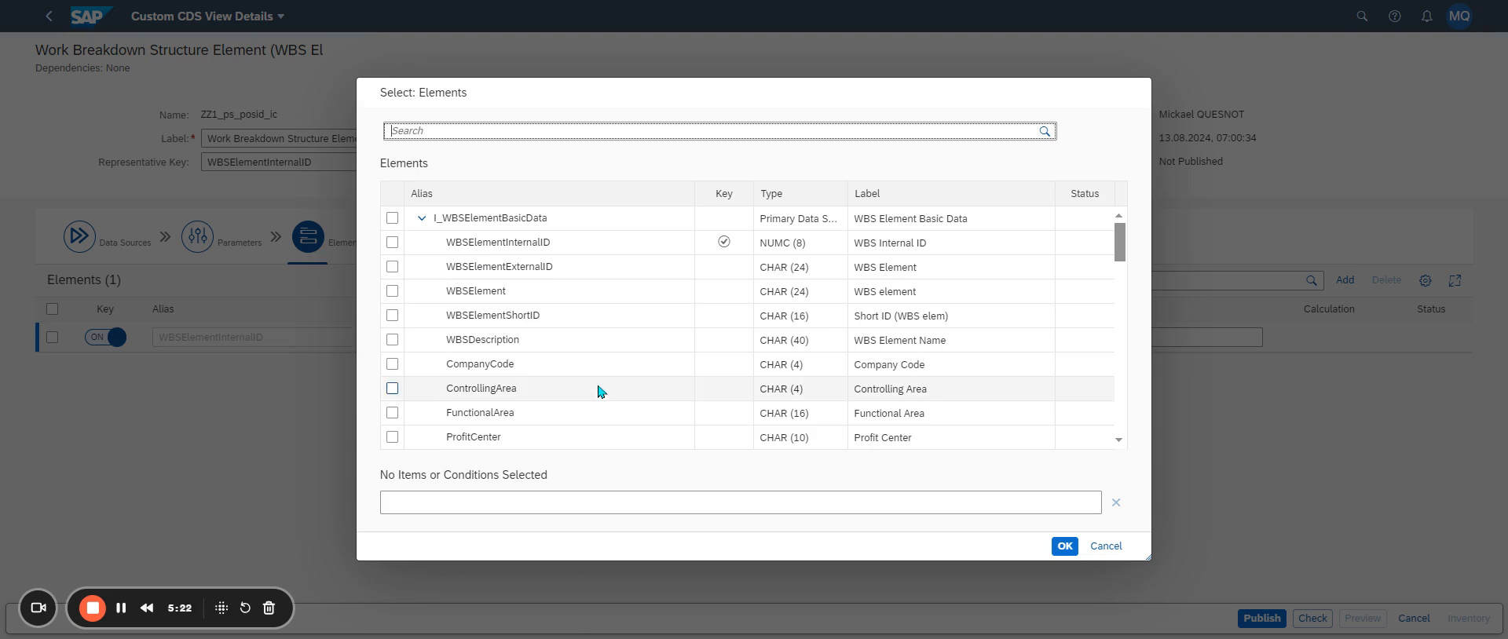
{"action": "type", "text": "company"}
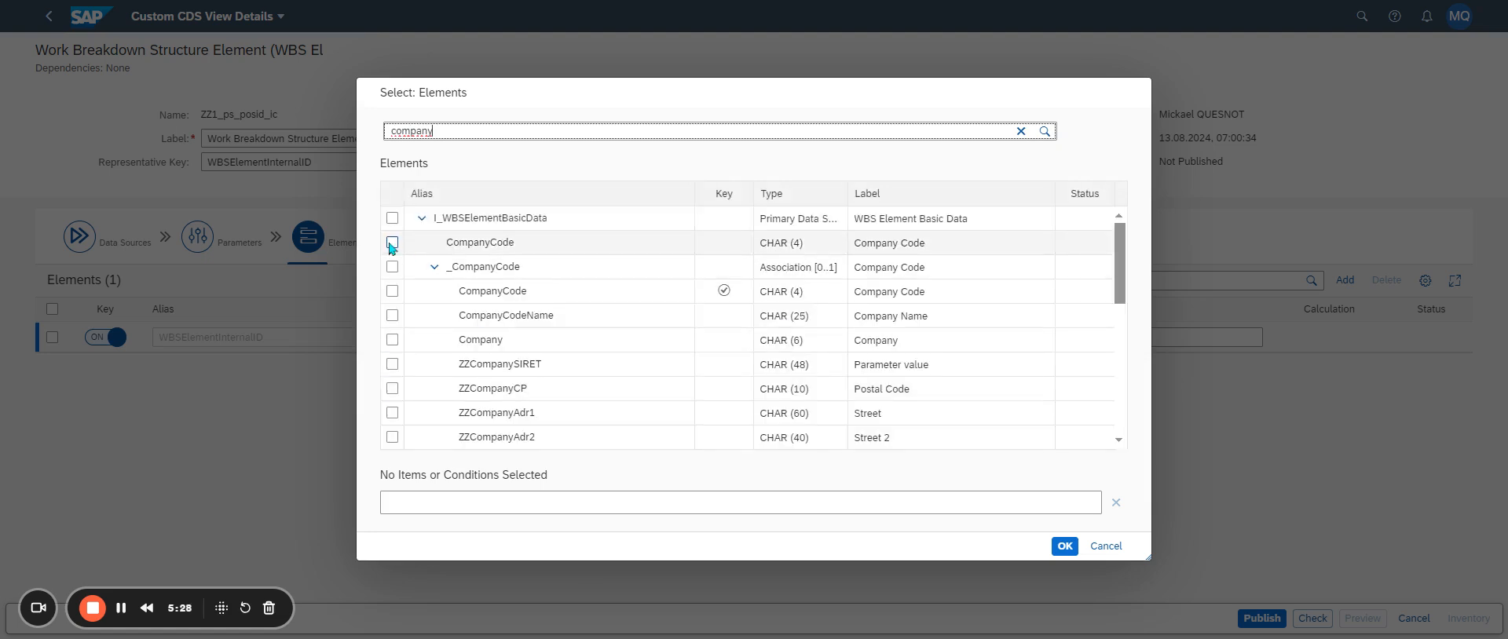
{"action": "left_click", "coordinate": [392, 243]}
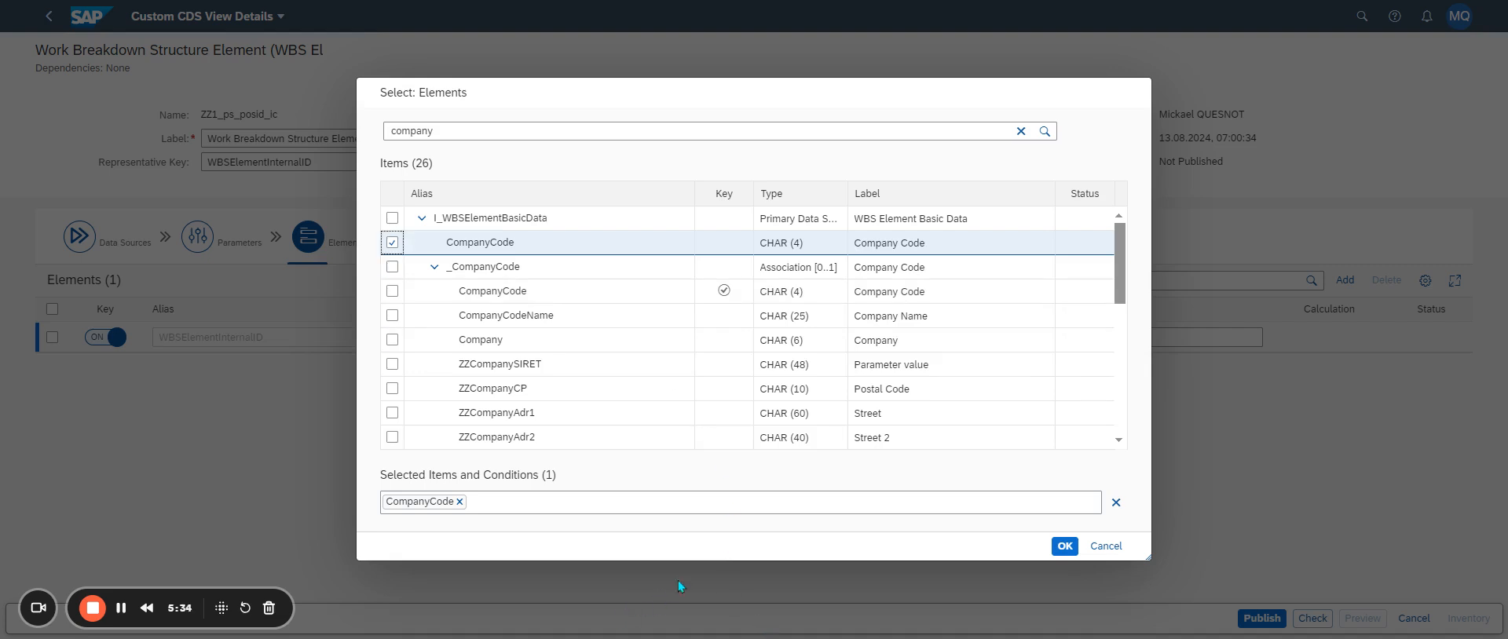
{"action": "left_click", "coordinate": [1063, 546]}
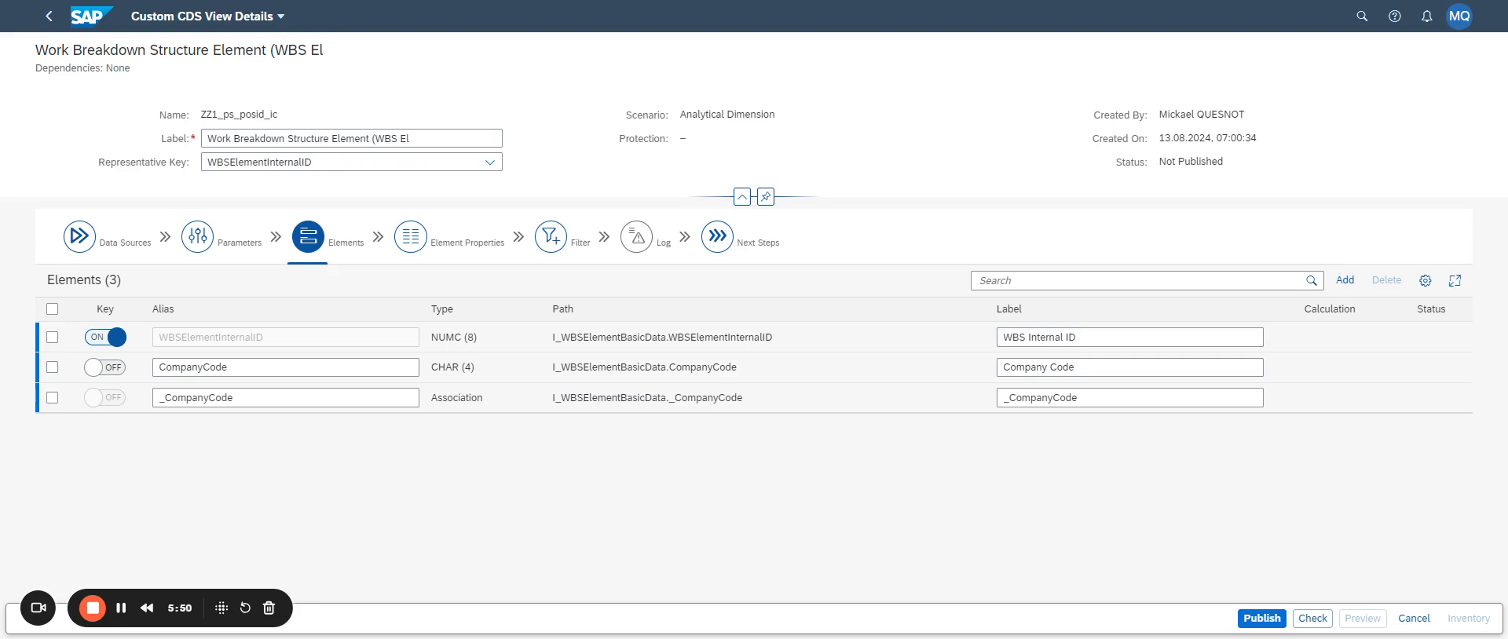
Step: Review the view's representative key, element properties and filter conditions
{"action": "left_click", "coordinate": [346, 165]}
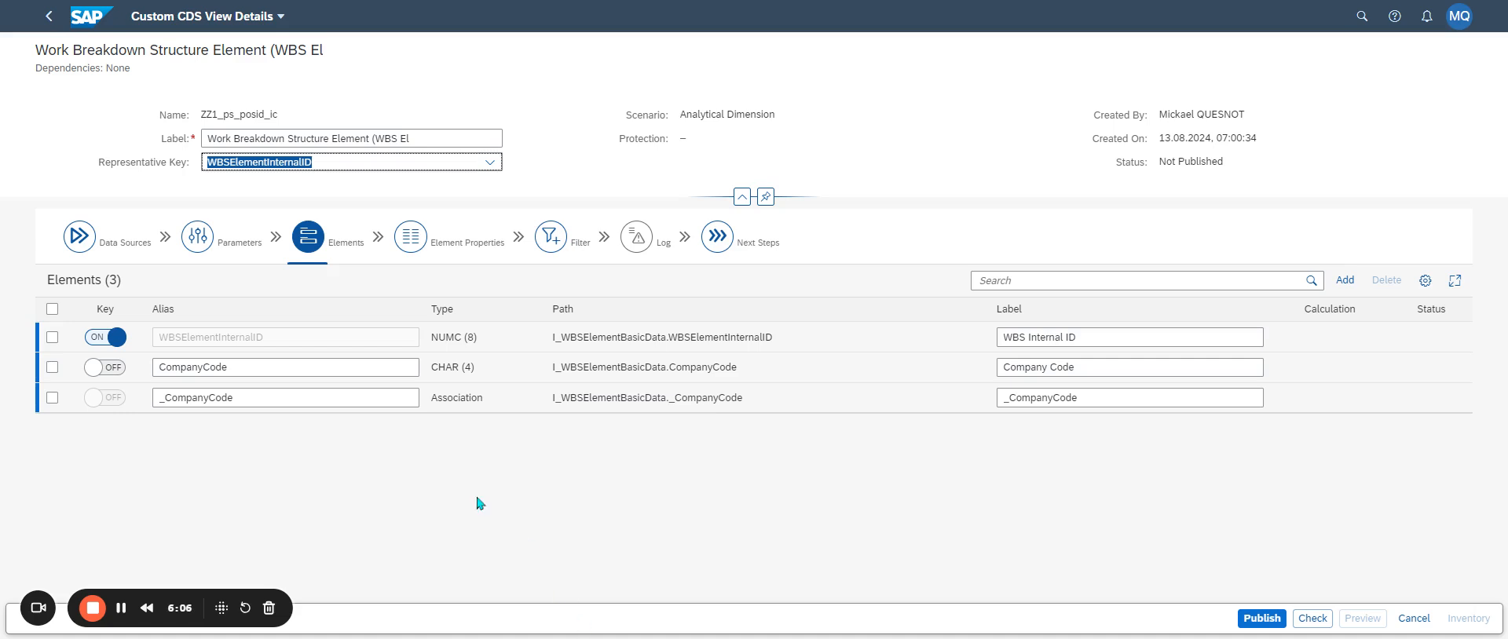
{"action": "left_click", "coordinate": [410, 236]}
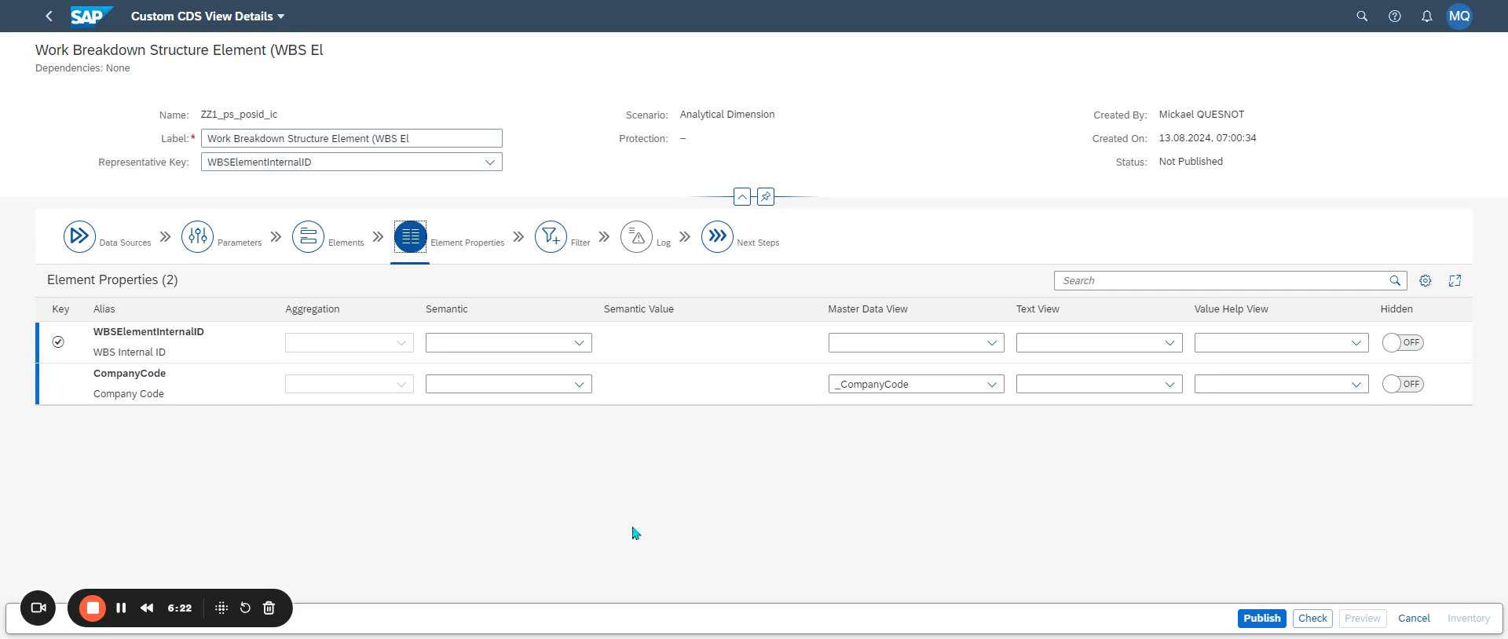
{"action": "left_click", "coordinate": [576, 249]}
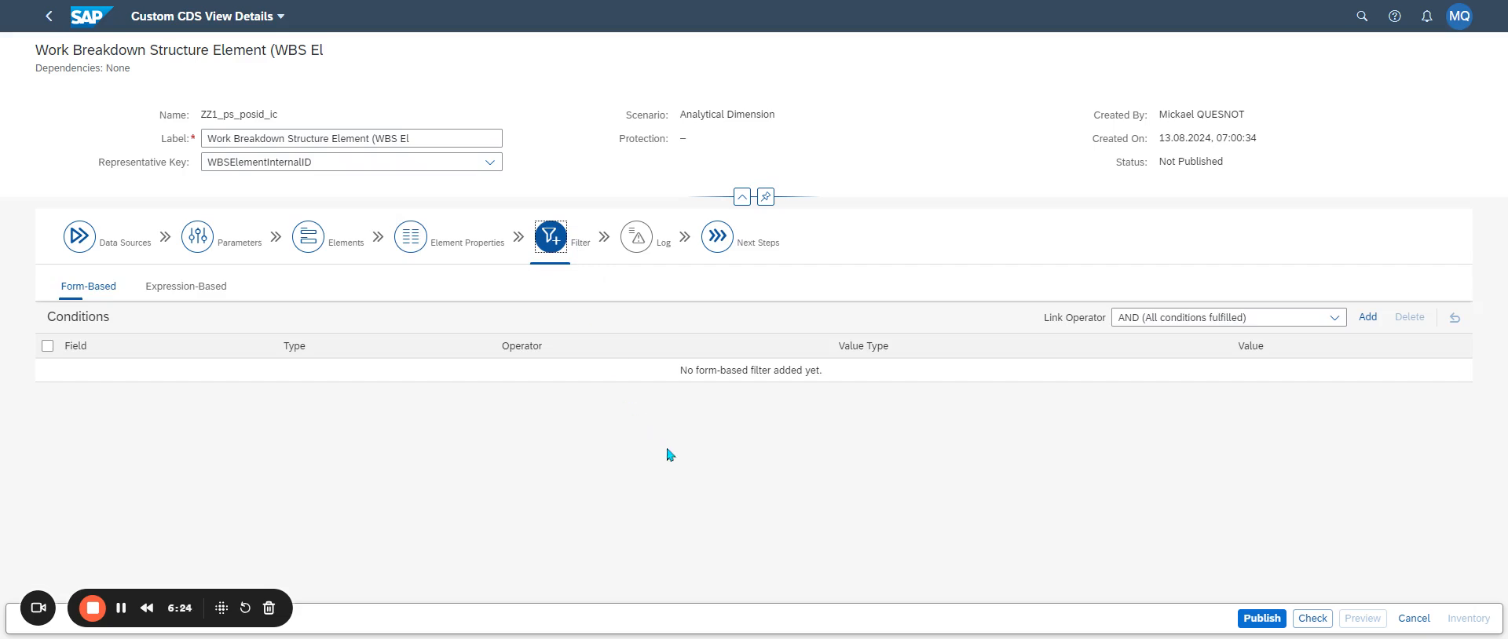
Step: Run a check on the custom CDS view and look at its status in the log
{"action": "left_click", "coordinate": [663, 256]}
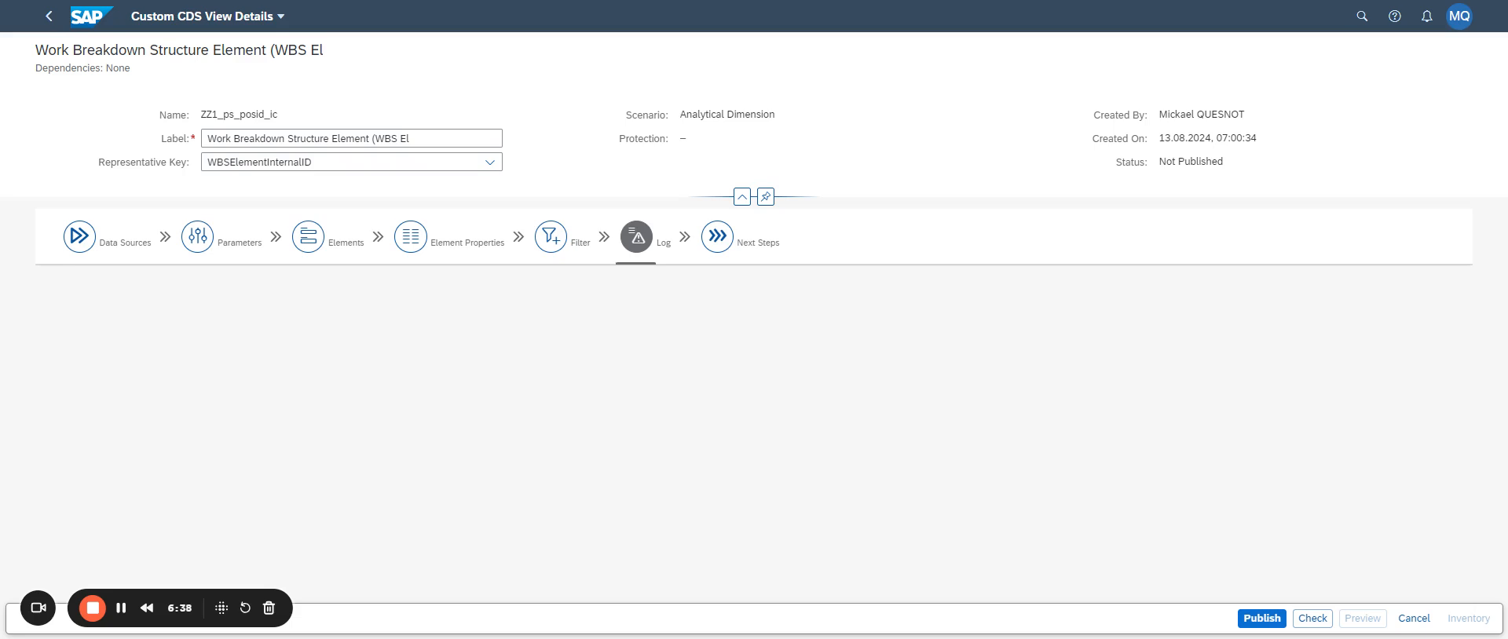
{"action": "left_click", "coordinate": [1305, 621]}
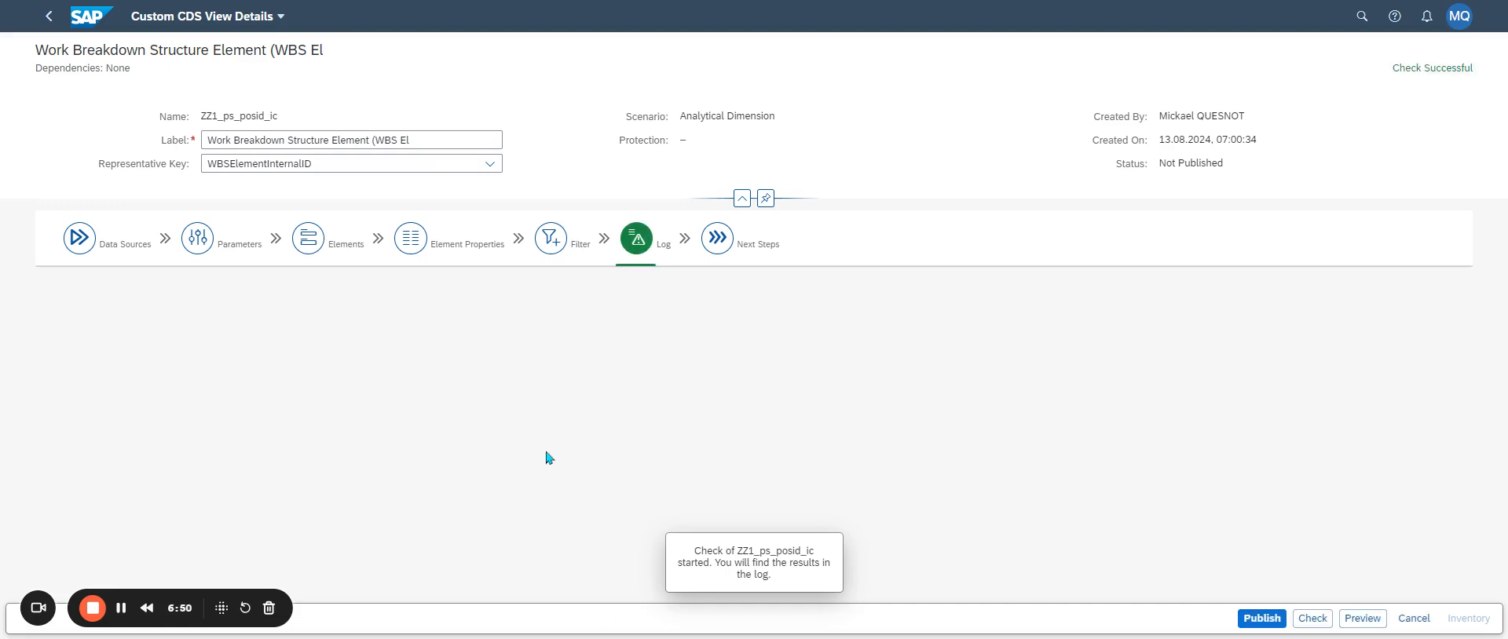
{"action": "left_click_drag", "start_coordinate": [1390, 69], "coordinate": [1479, 77]}
{"action": "key", "text": "alt+Tab"}
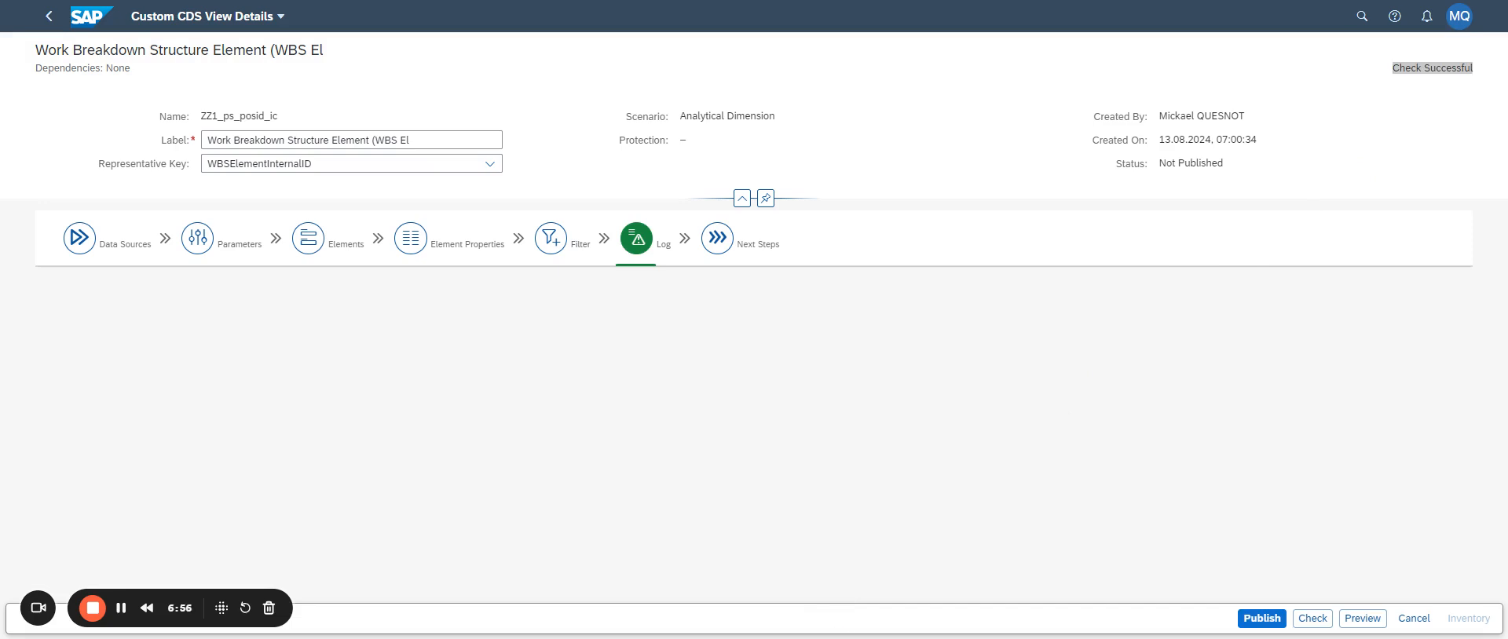
{"action": "key", "text": "alt+Tab"}
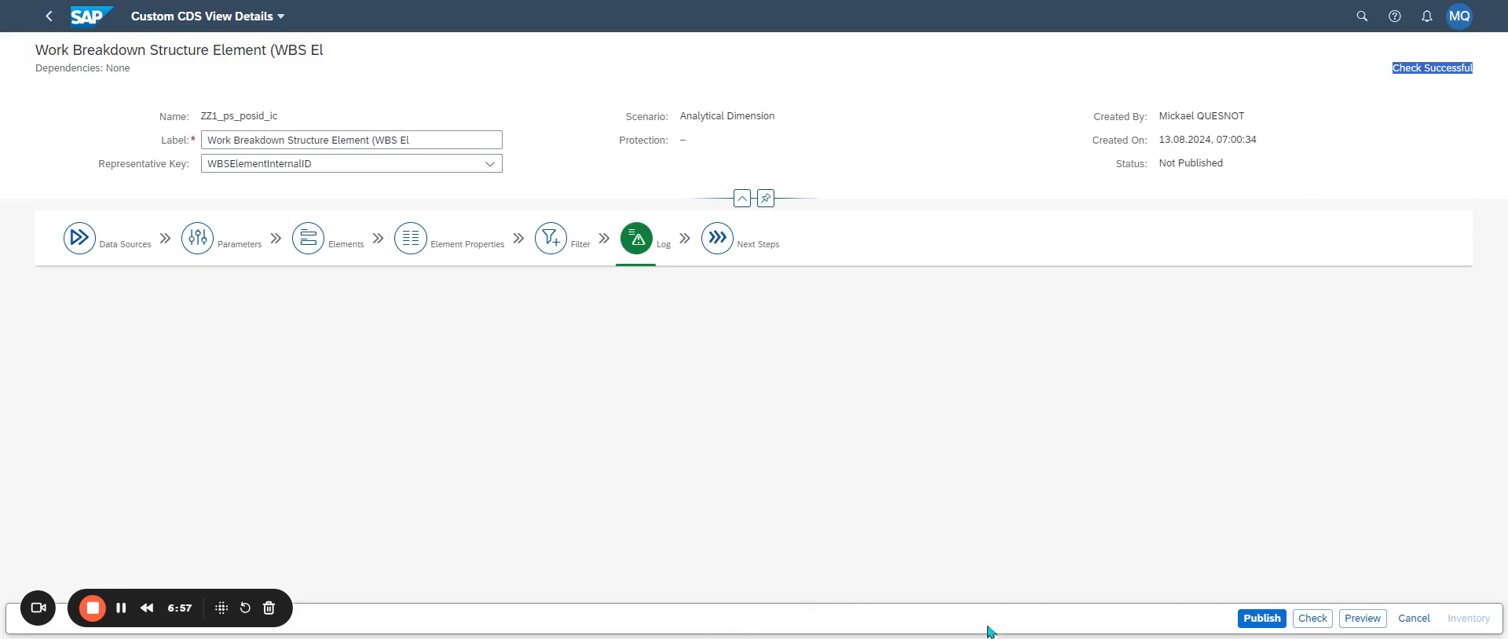
Step: Publish the custom CDS view, reopen it for editing to read the log, and publish it again
{"action": "left_click", "coordinate": [1269, 621]}
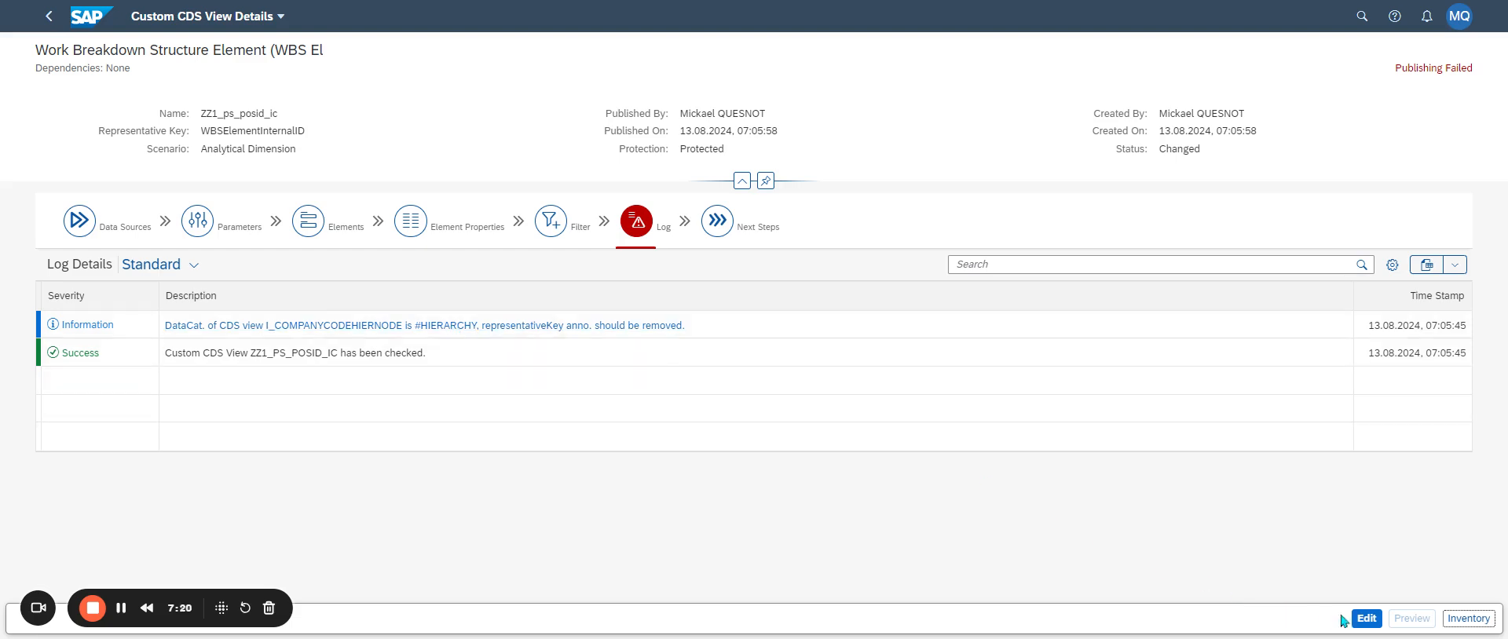
{"action": "left_click", "coordinate": [1367, 619]}
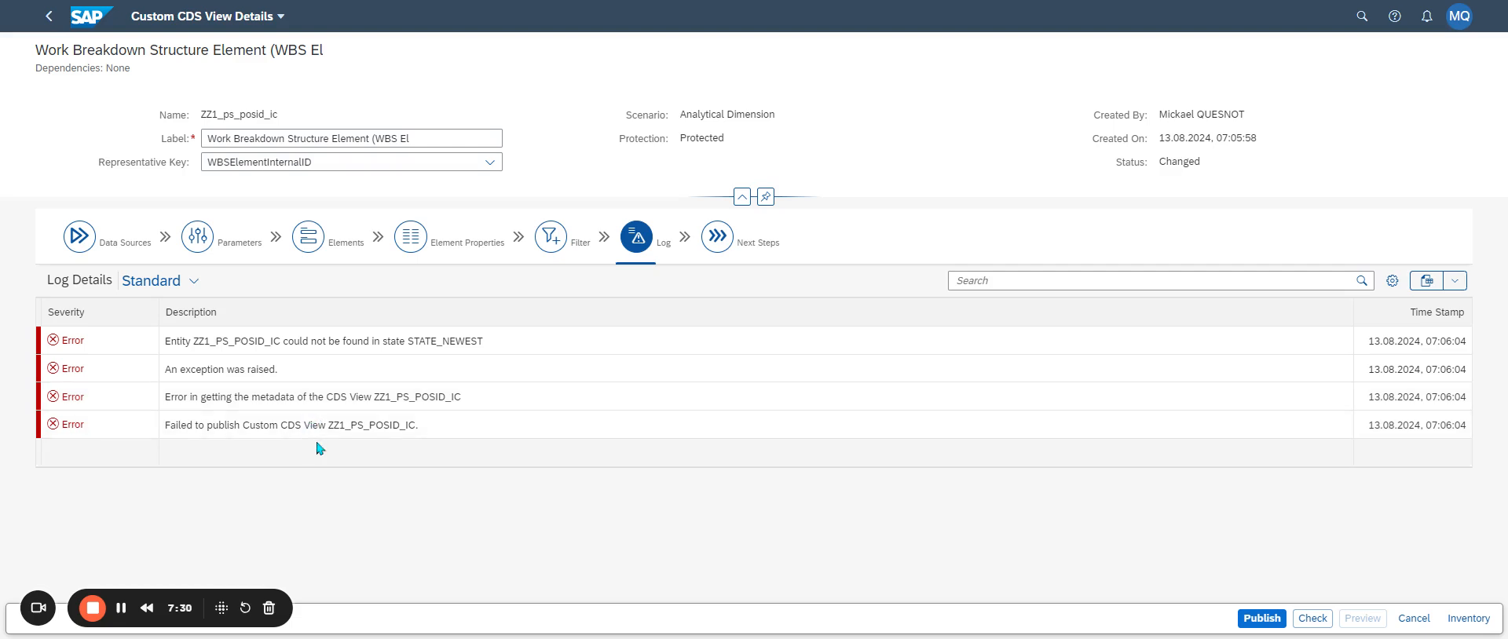
{"action": "left_click", "coordinate": [1261, 618]}
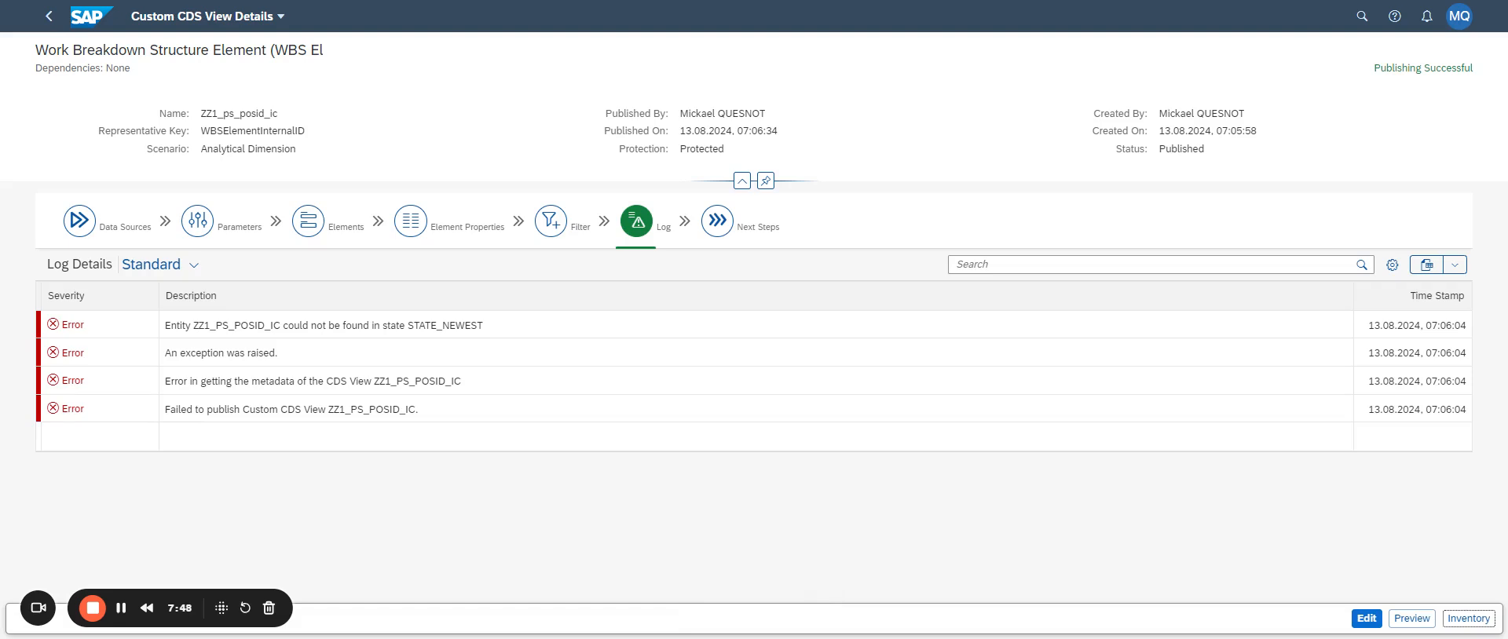
Step: Reopen the published view for editing and read its log and next steps
{"action": "left_click", "coordinate": [1366, 618]}
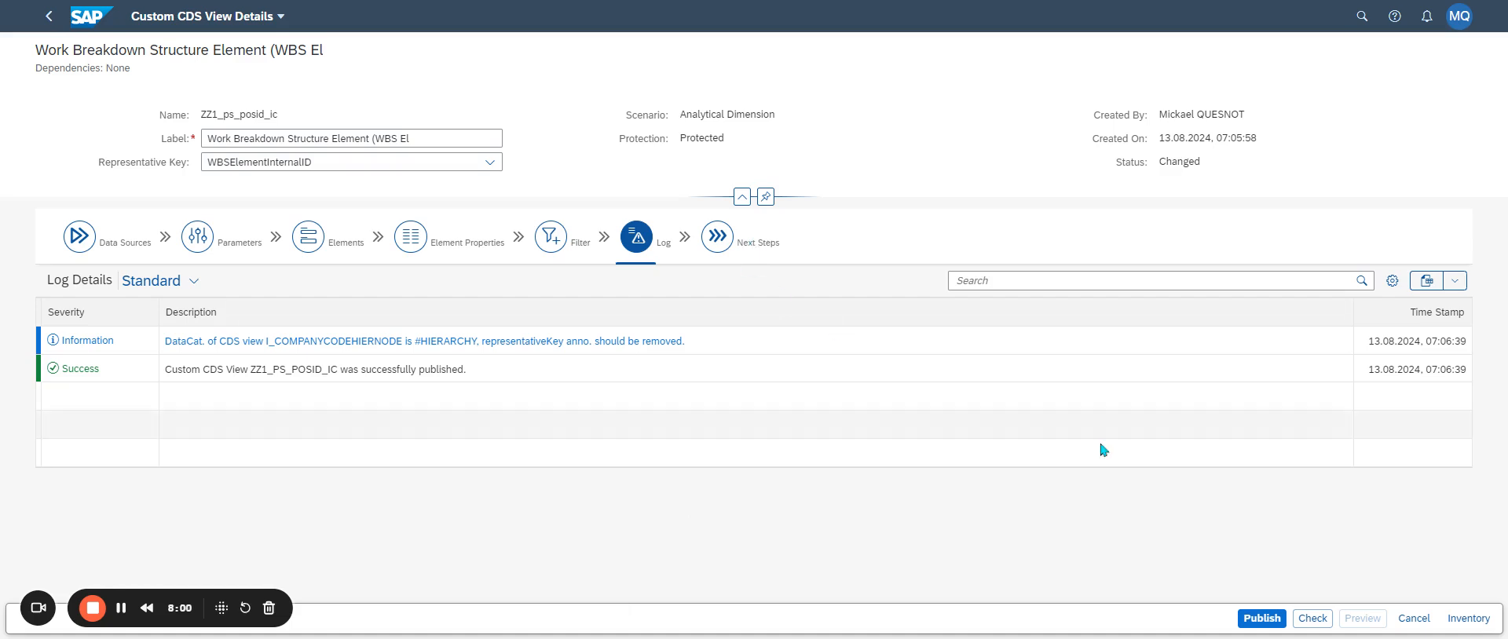
{"action": "left_click", "coordinate": [730, 259]}
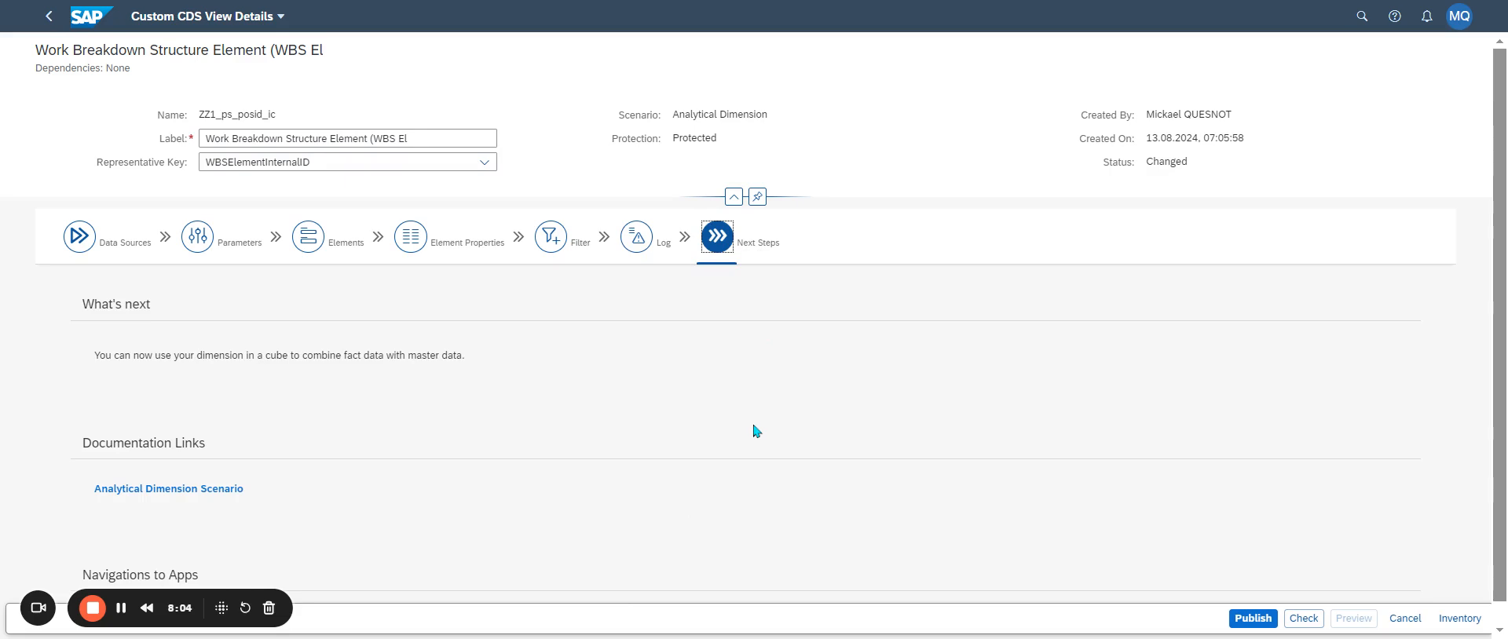
{"action": "scroll", "coordinate": [529, 406], "scroll_direction": "down", "scroll_amount": 1}
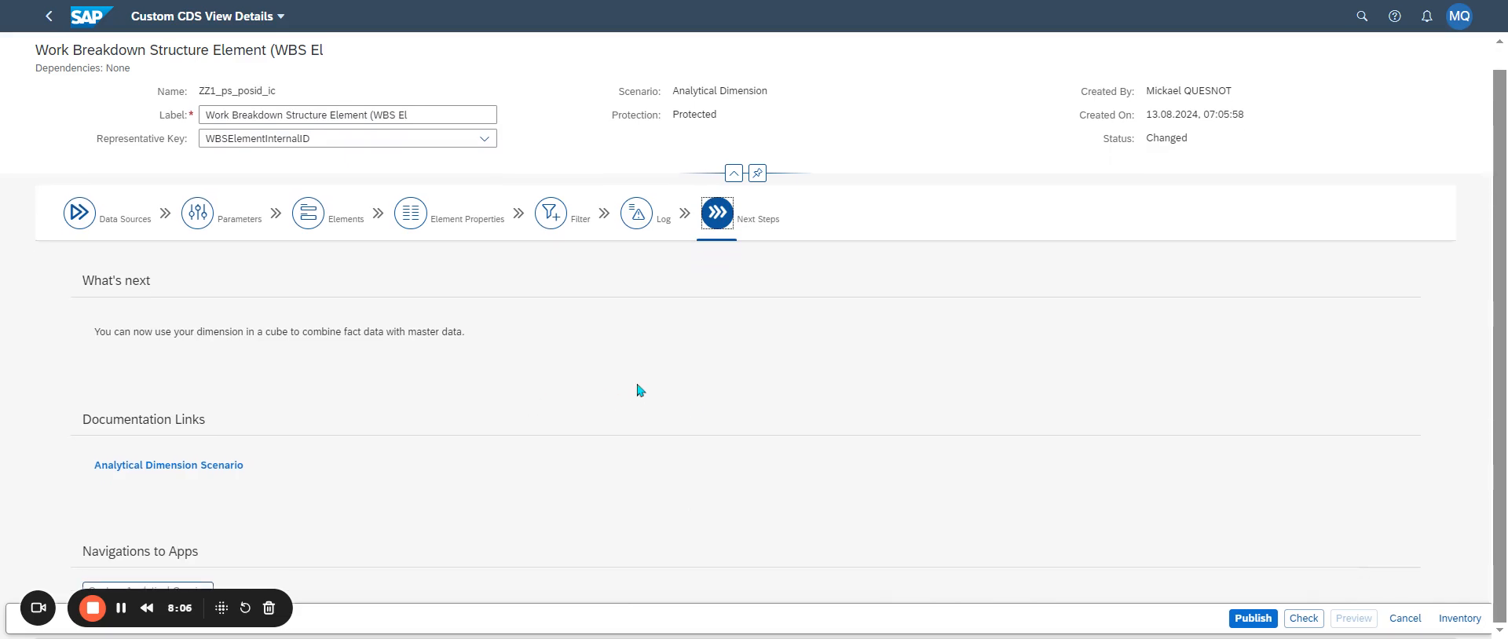
{"action": "scroll", "coordinate": [640, 390], "scroll_direction": "up", "scroll_amount": 1}
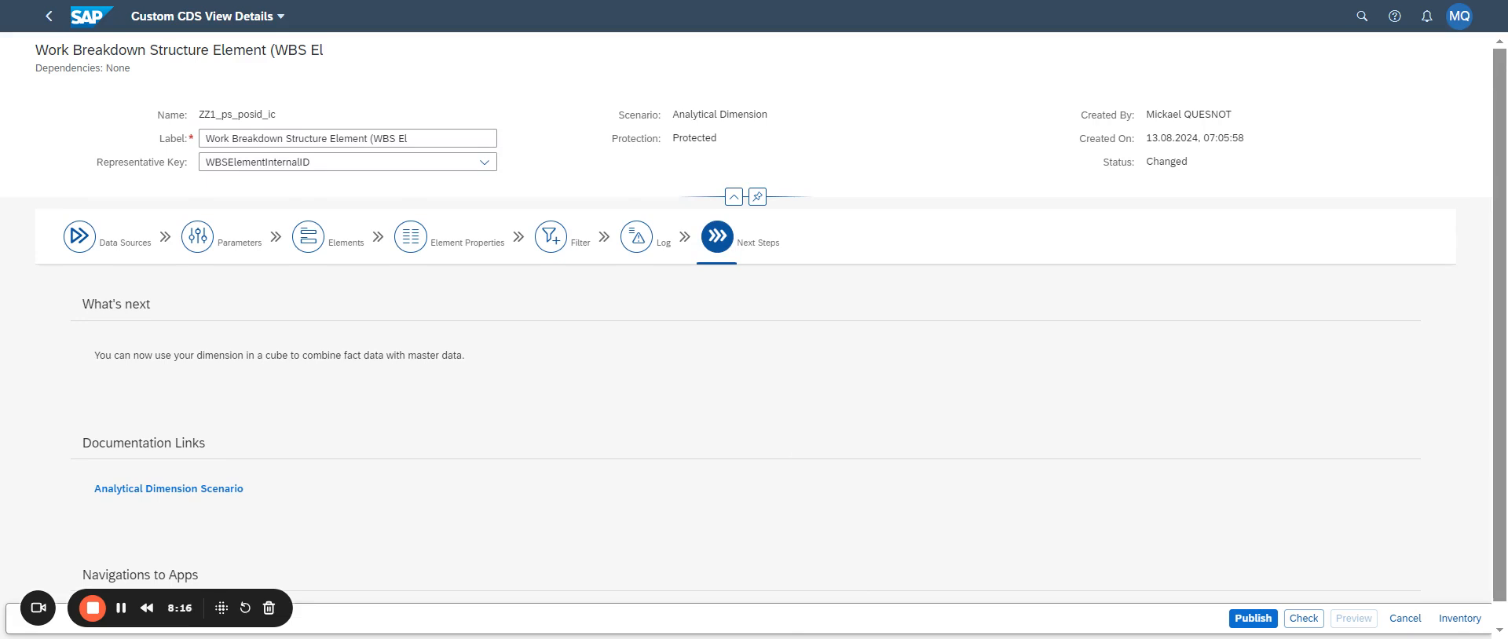
Step: Review the data sources, parameters, elements and element properties of the WBS element view
{"action": "left_click", "coordinate": [717, 236]}
{"action": "left_click", "coordinate": [95, 234]}
{"action": "left_click", "coordinate": [228, 245]}
{"action": "left_click", "coordinate": [344, 249]}
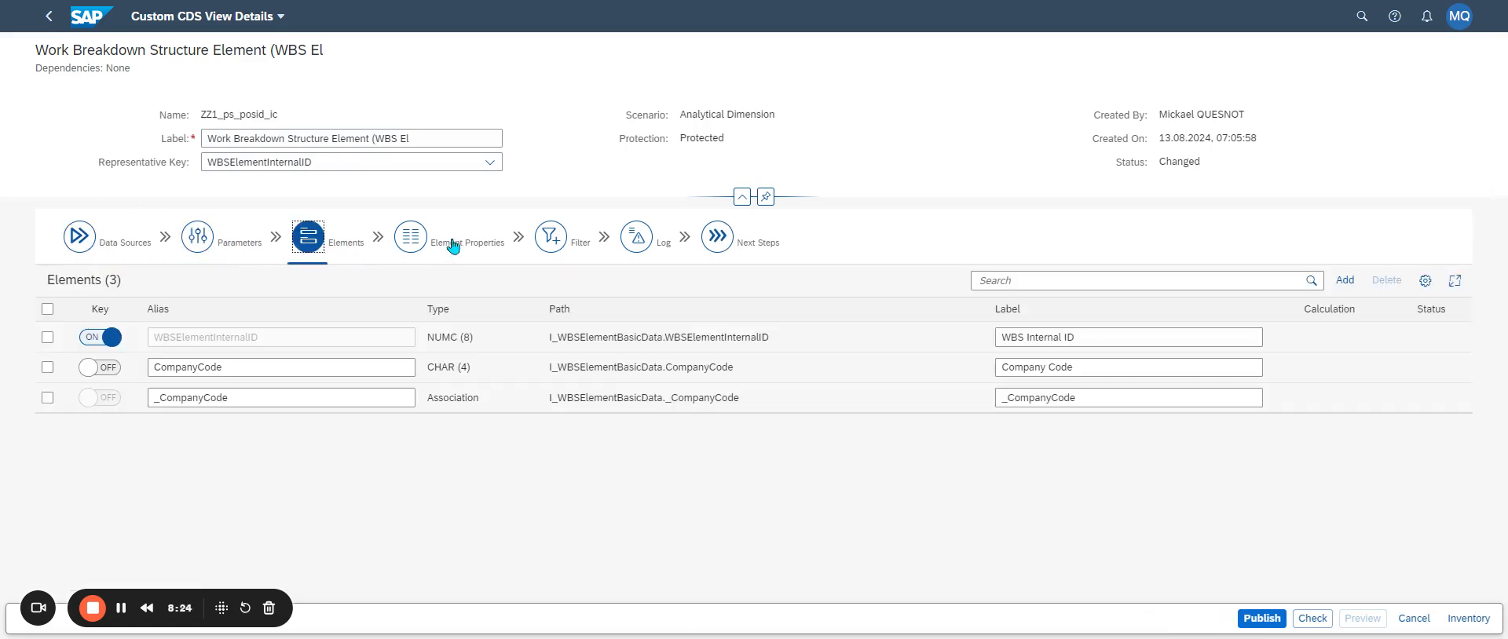
{"action": "left_click", "coordinate": [453, 245]}
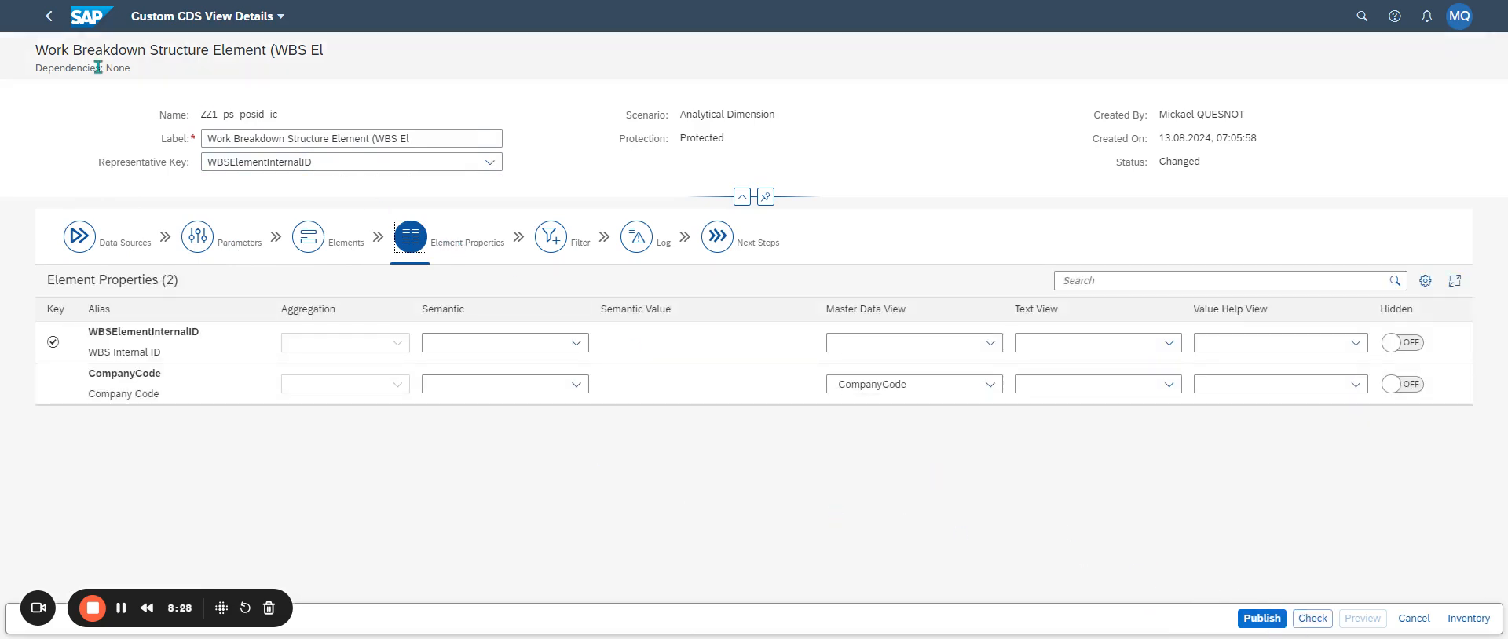
Step: Reopen the draft view ZZ1_ps_posid_ic from the list of custom CDS views, publish it and return to the list
{"action": "left_click", "coordinate": [50, 22]}
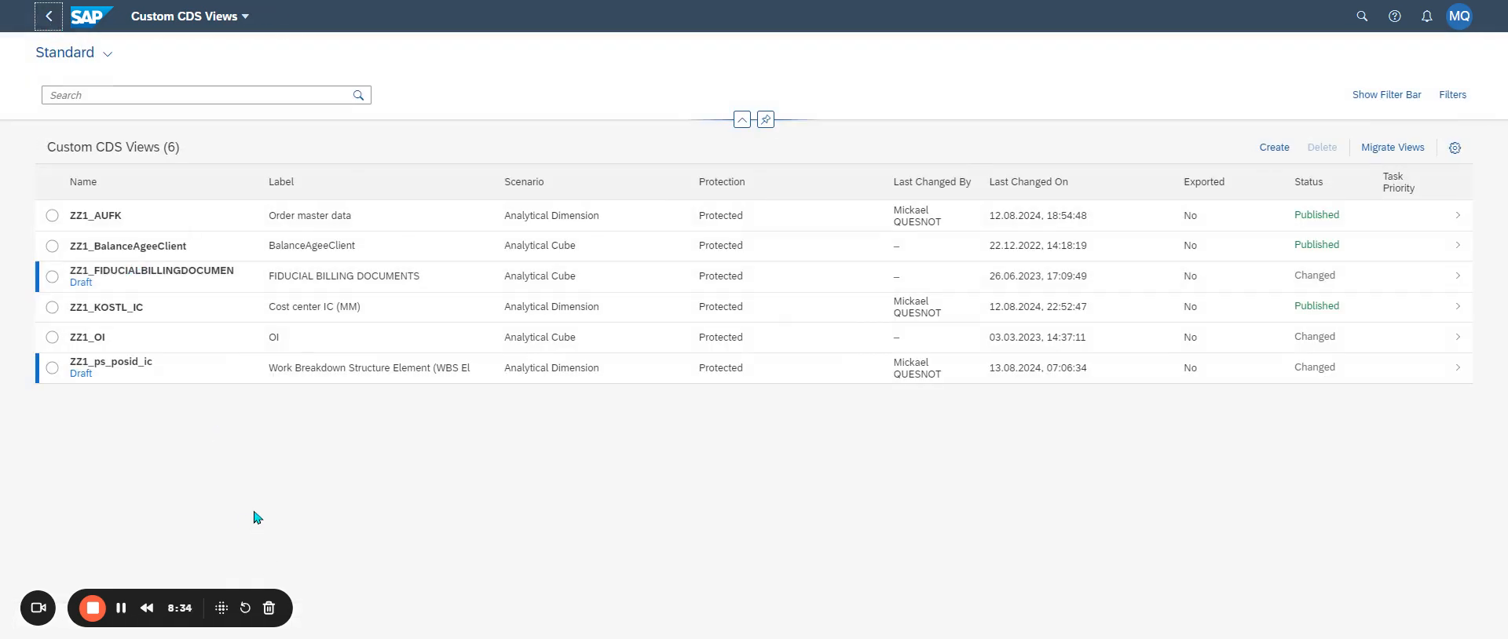
{"action": "left_click", "coordinate": [1467, 372]}
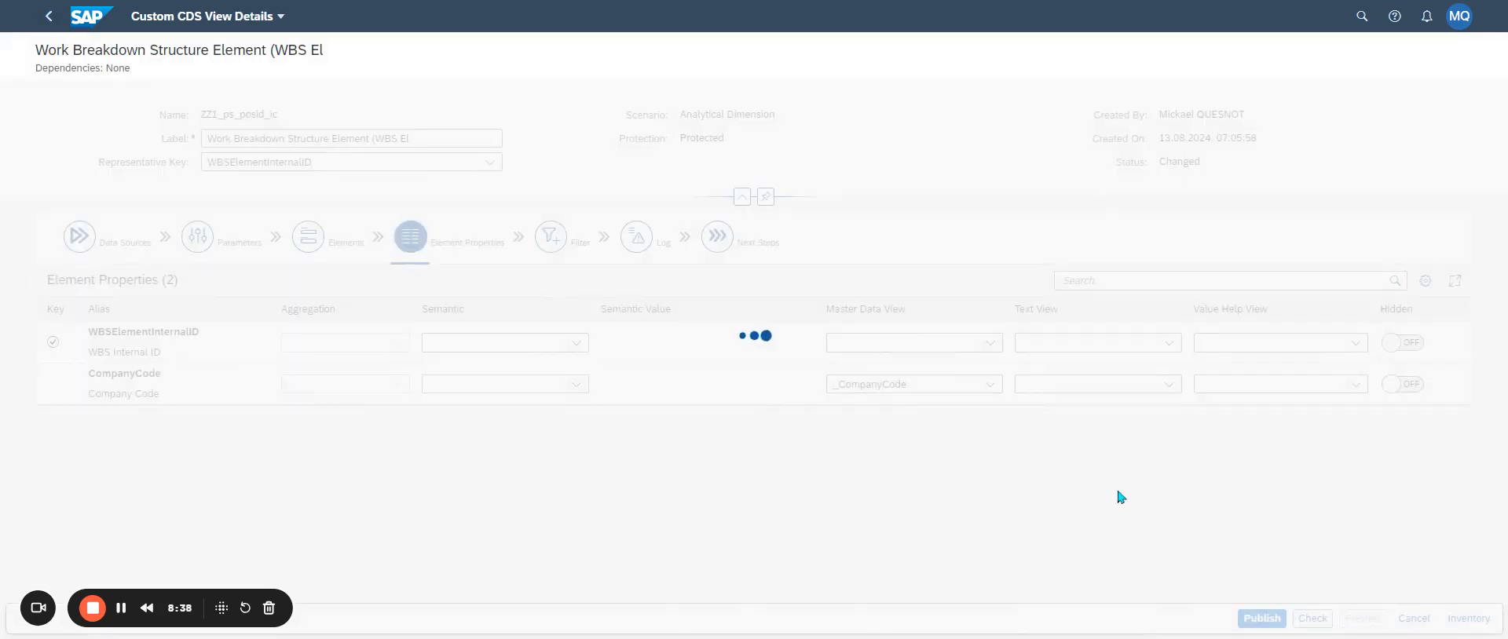
{"action": "left_click", "coordinate": [1262, 618]}
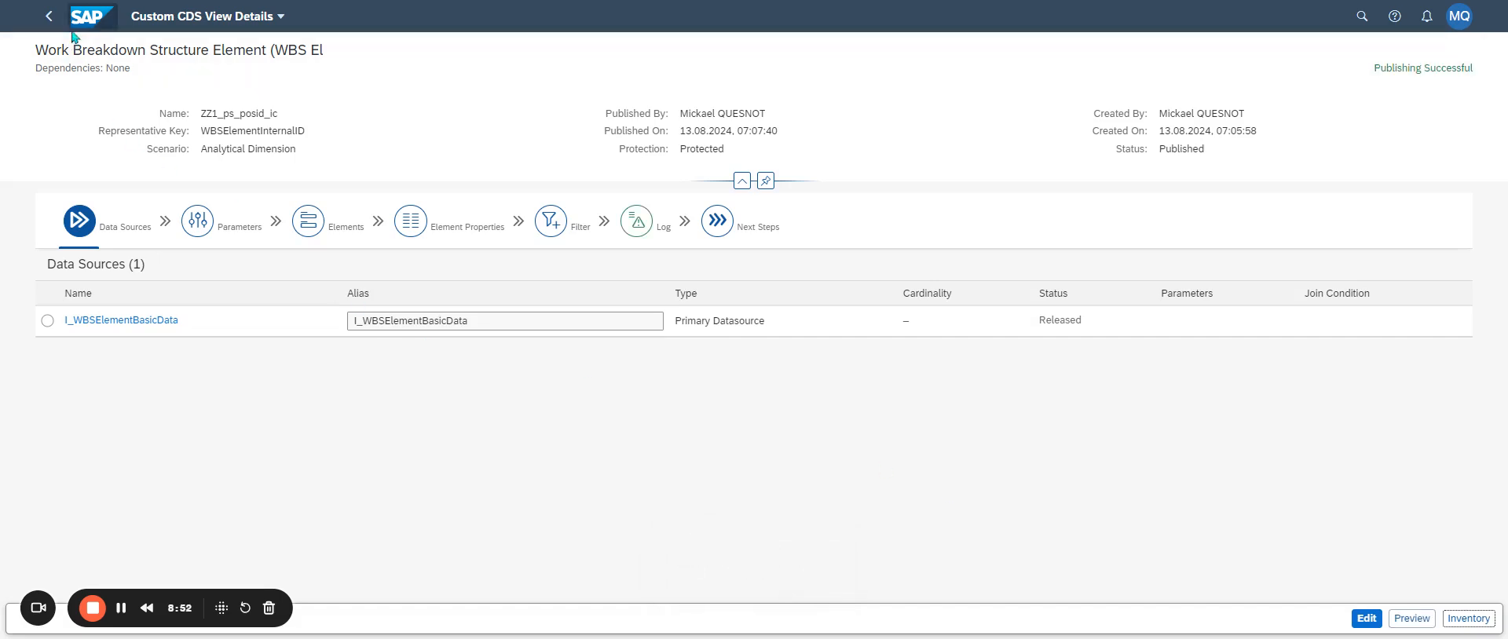
{"action": "left_click", "coordinate": [48, 15]}
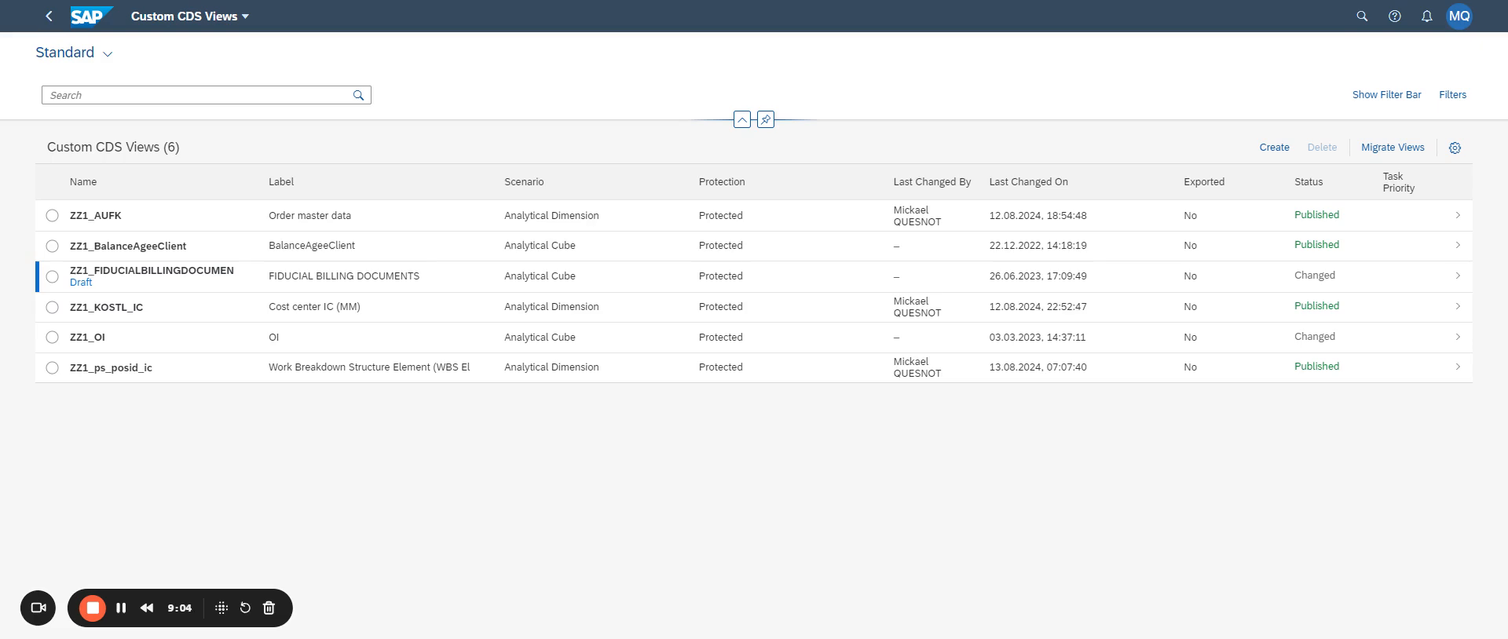
Step: Open ZZ1_ps_posid_ic, try to preview its data, and read the error details before dismissing them
{"action": "left_click", "coordinate": [1456, 371]}
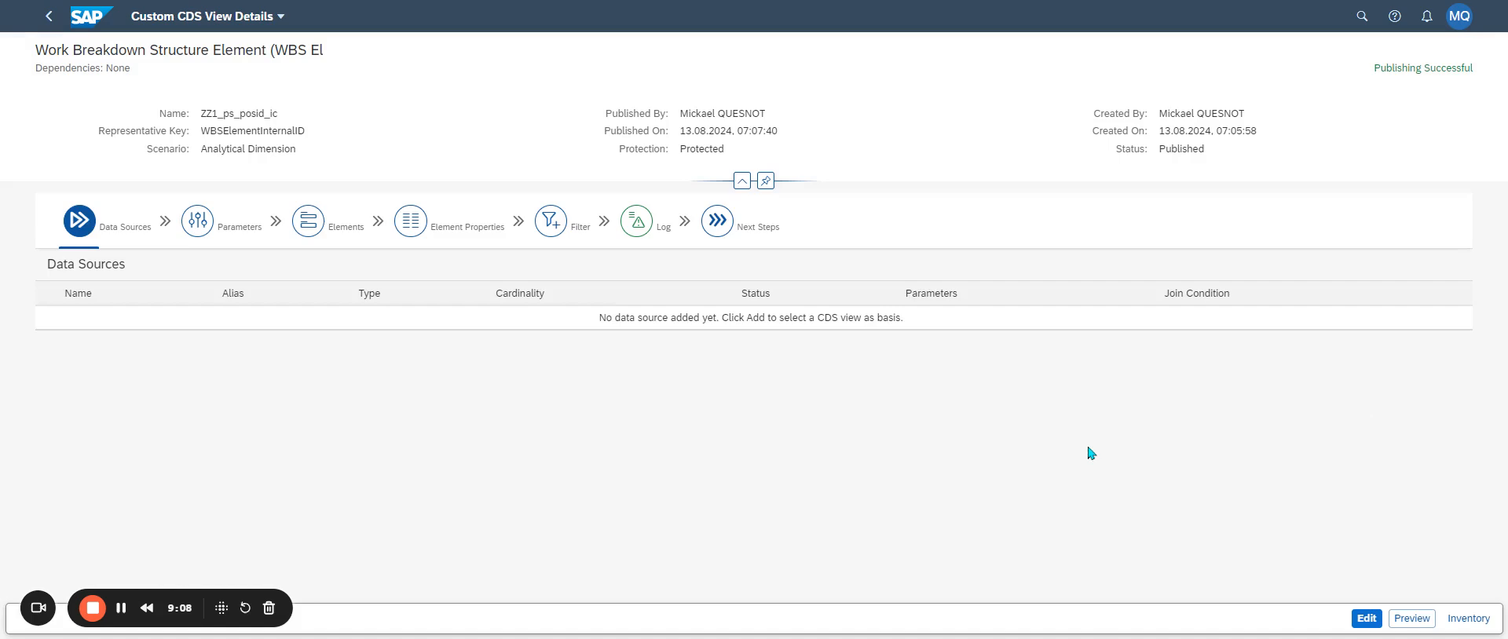
{"action": "left_click", "coordinate": [1411, 619]}
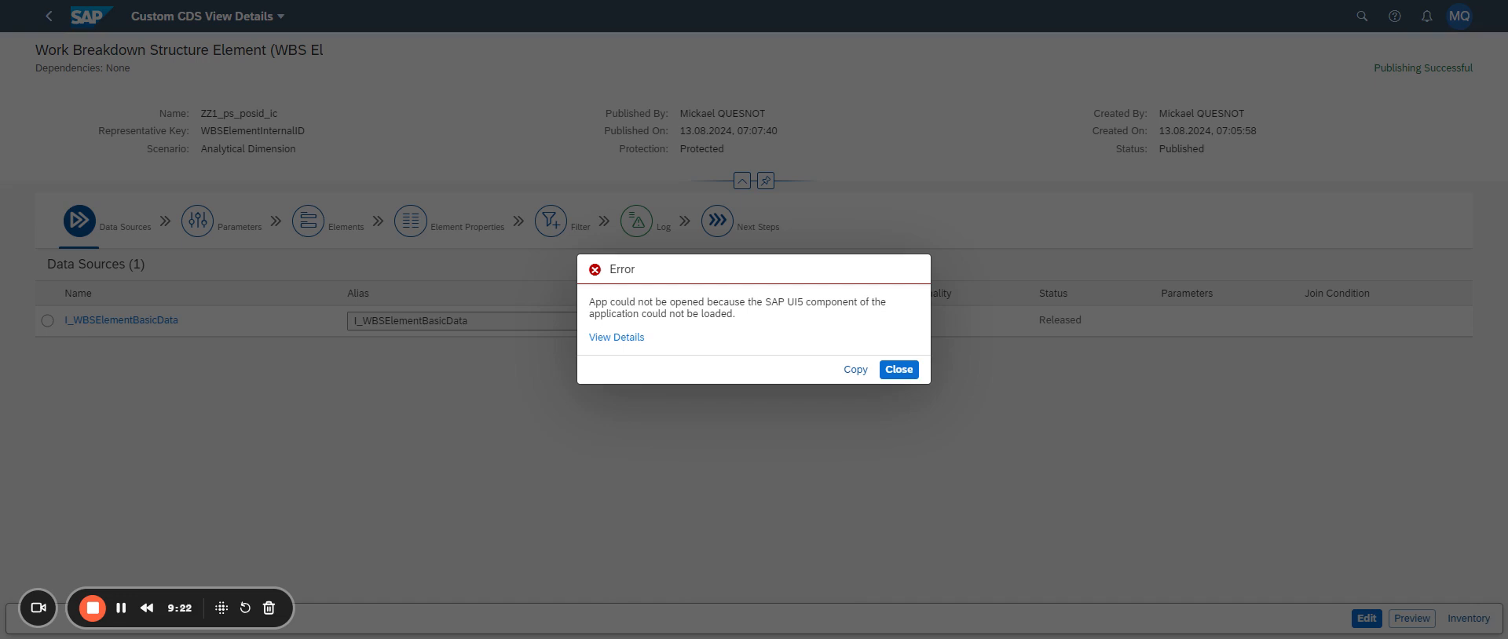
{"action": "left_click", "coordinate": [620, 337]}
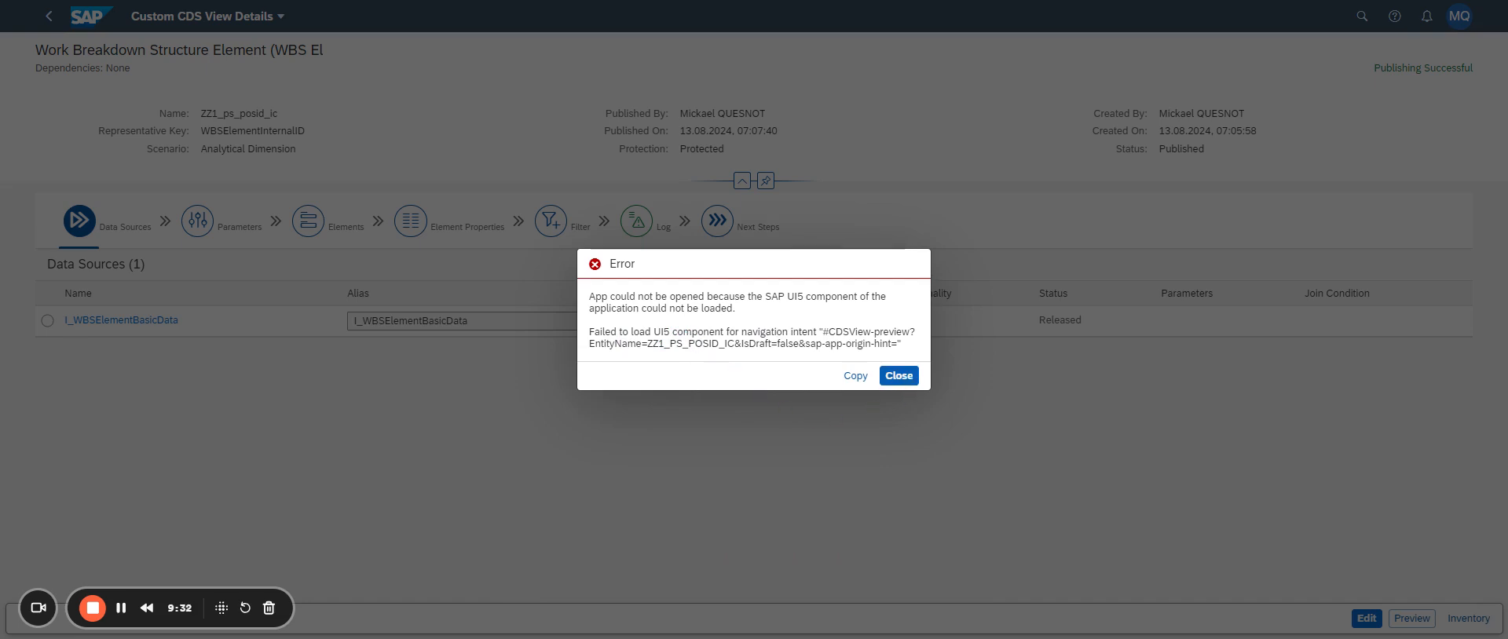
{"action": "left_click", "coordinate": [903, 376]}
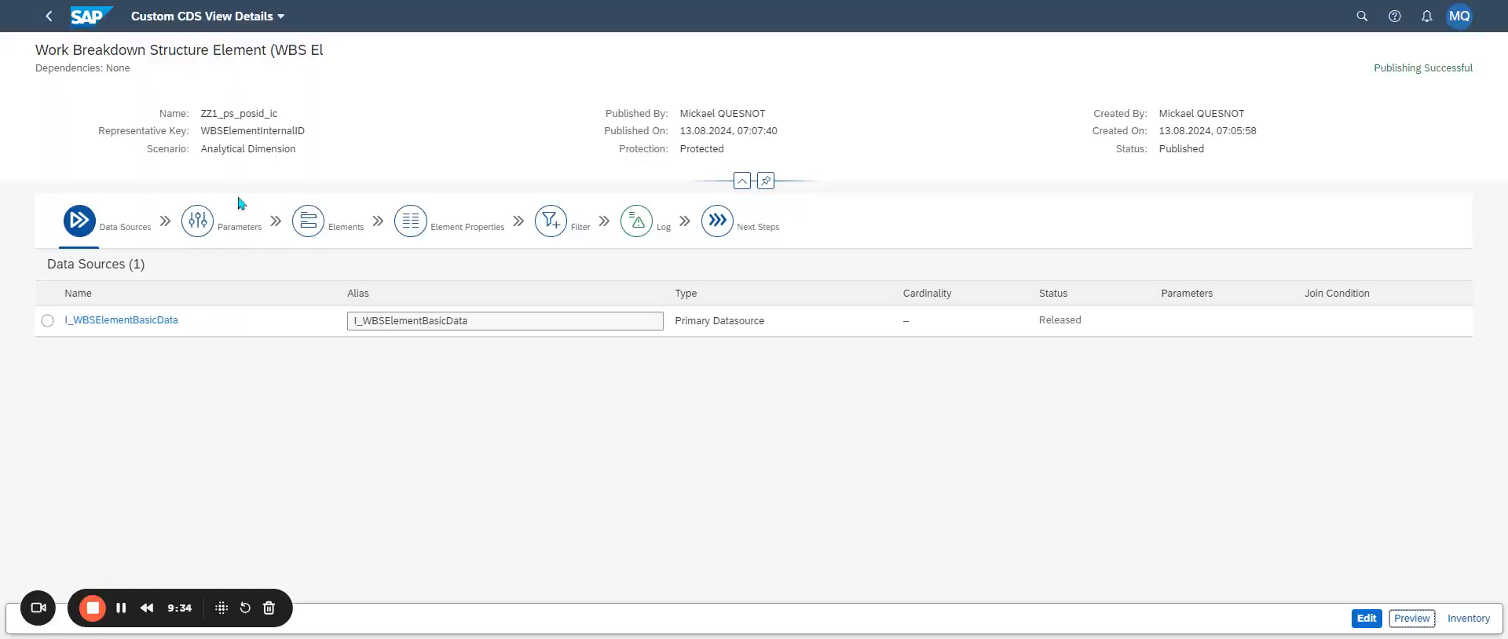
Step: Switch to the Custom Fields app and start a new field with the business context Sales: Billing Document Item
{"action": "left_click", "coordinate": [90, 16]}
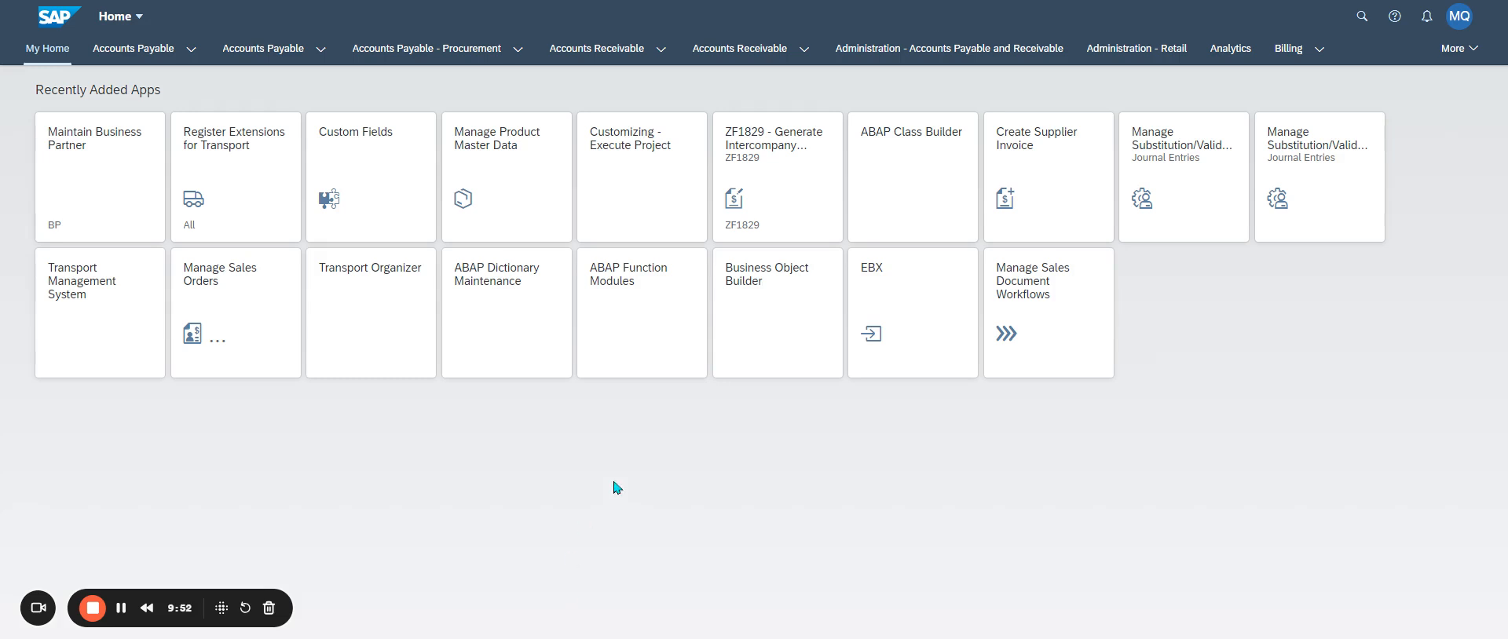
{"action": "left_click", "coordinate": [401, 214]}
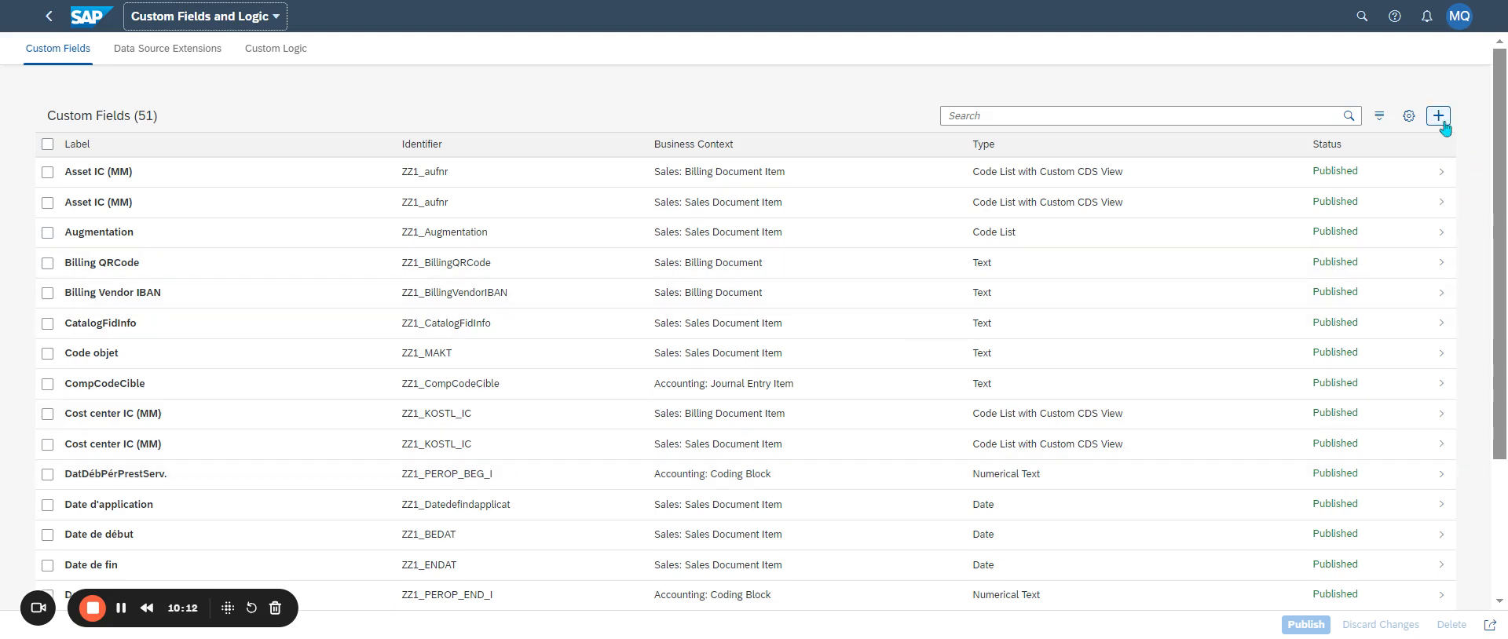
{"action": "left_click", "coordinate": [1444, 126]}
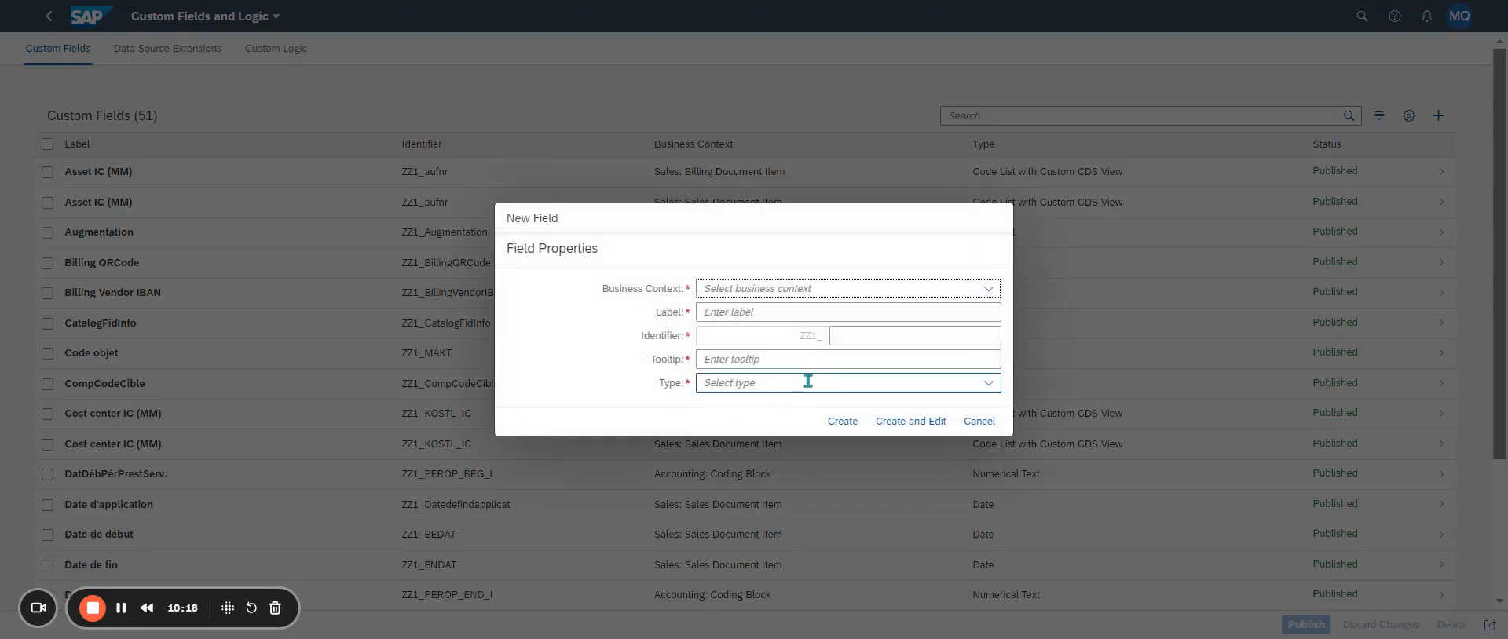
{"action": "left_click", "coordinate": [991, 288]}
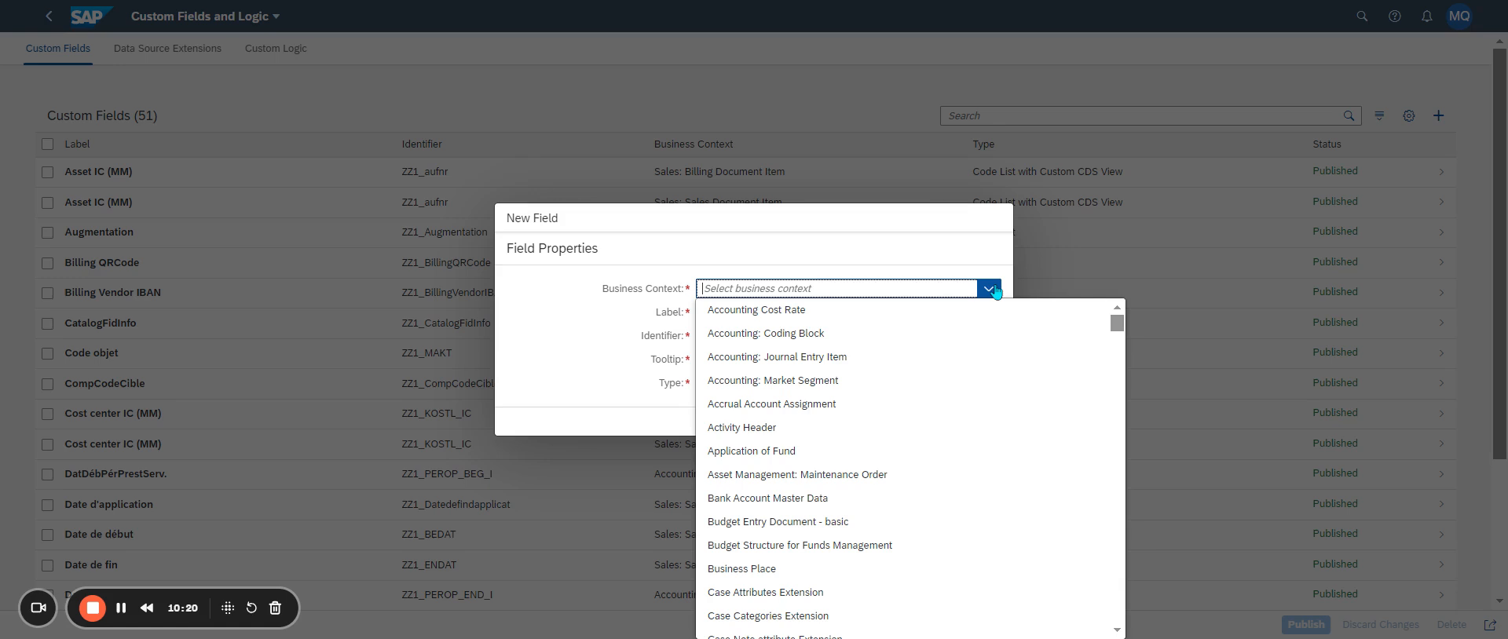
{"action": "type", "text": "Sales: Account Determination Header"}
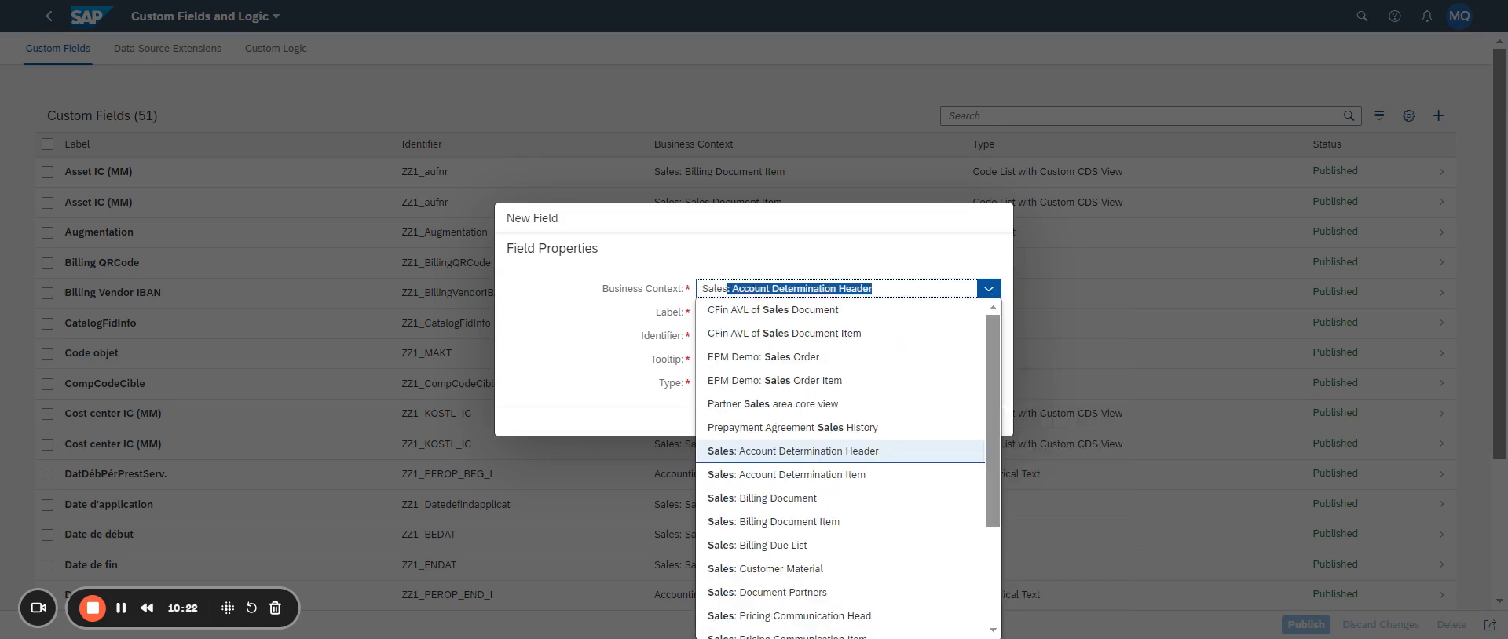
{"action": "left_click", "coordinate": [766, 522]}
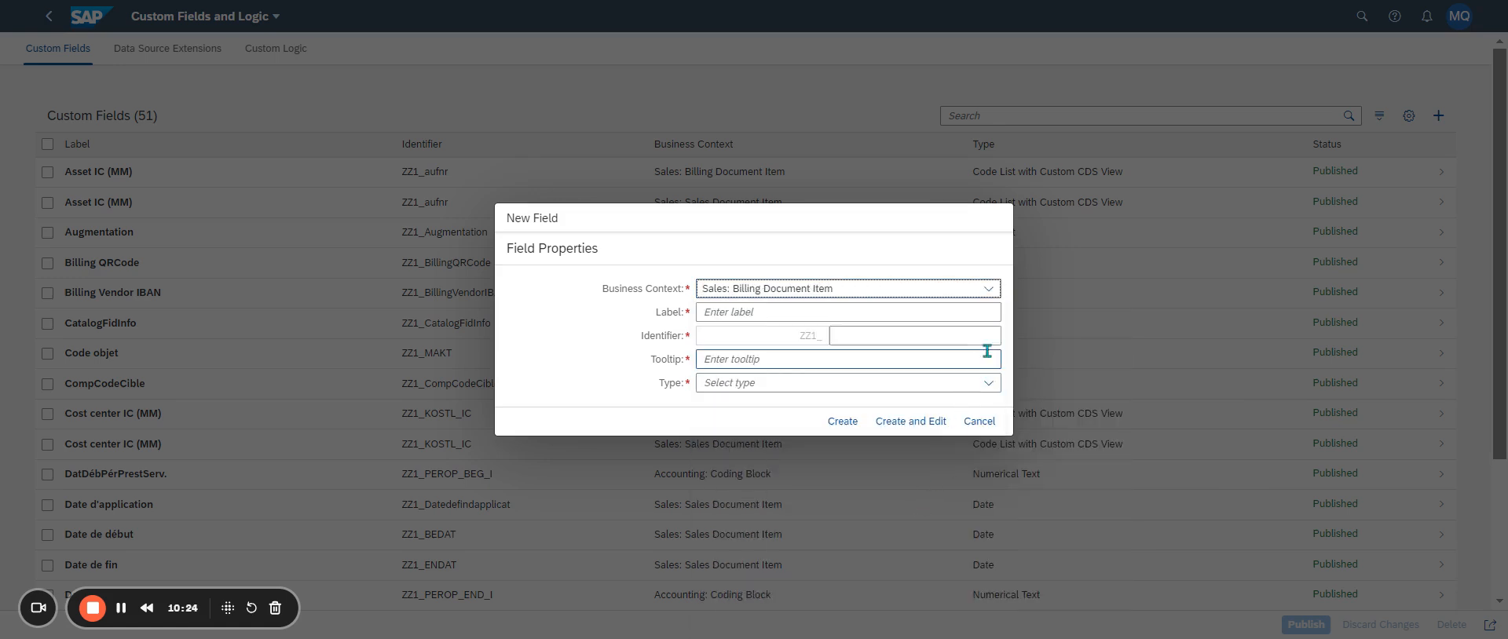
Step: Set the new field's identifier suffix to PS_POSID_IC
{"action": "left_click", "coordinate": [980, 312]}
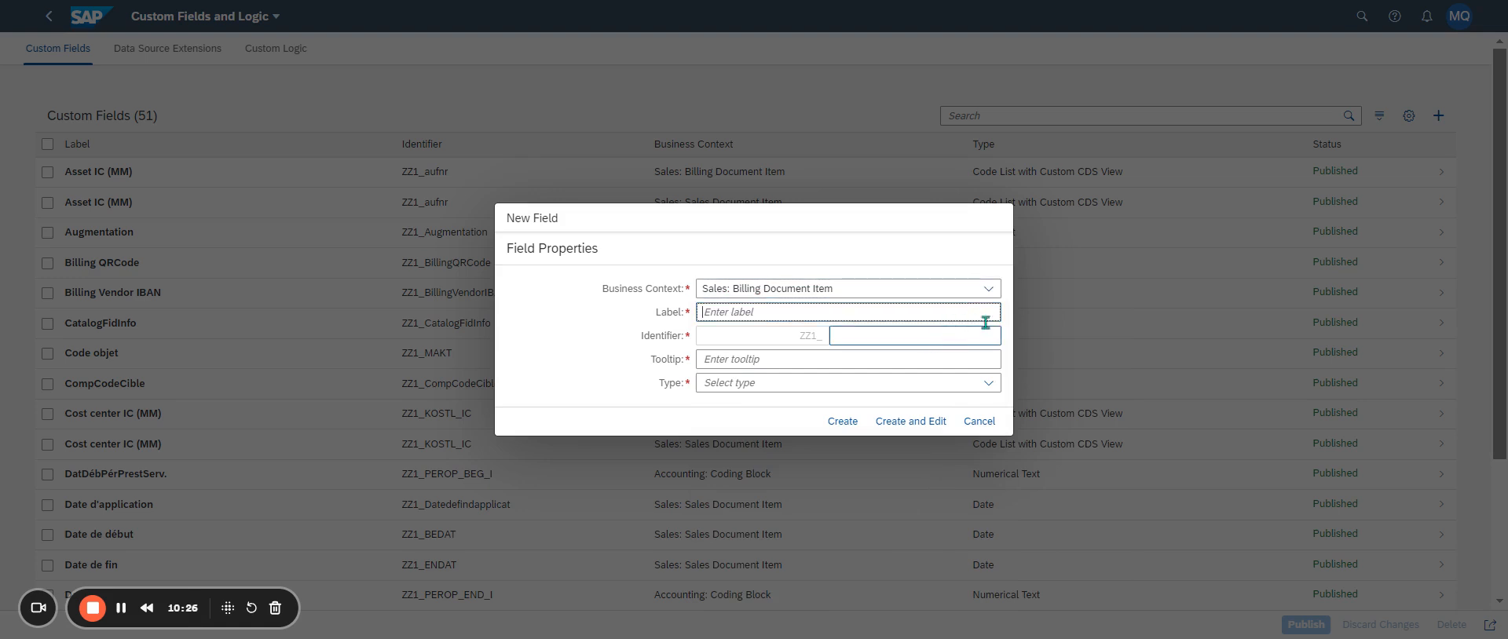
{"action": "left_click", "coordinate": [1179, 2]}
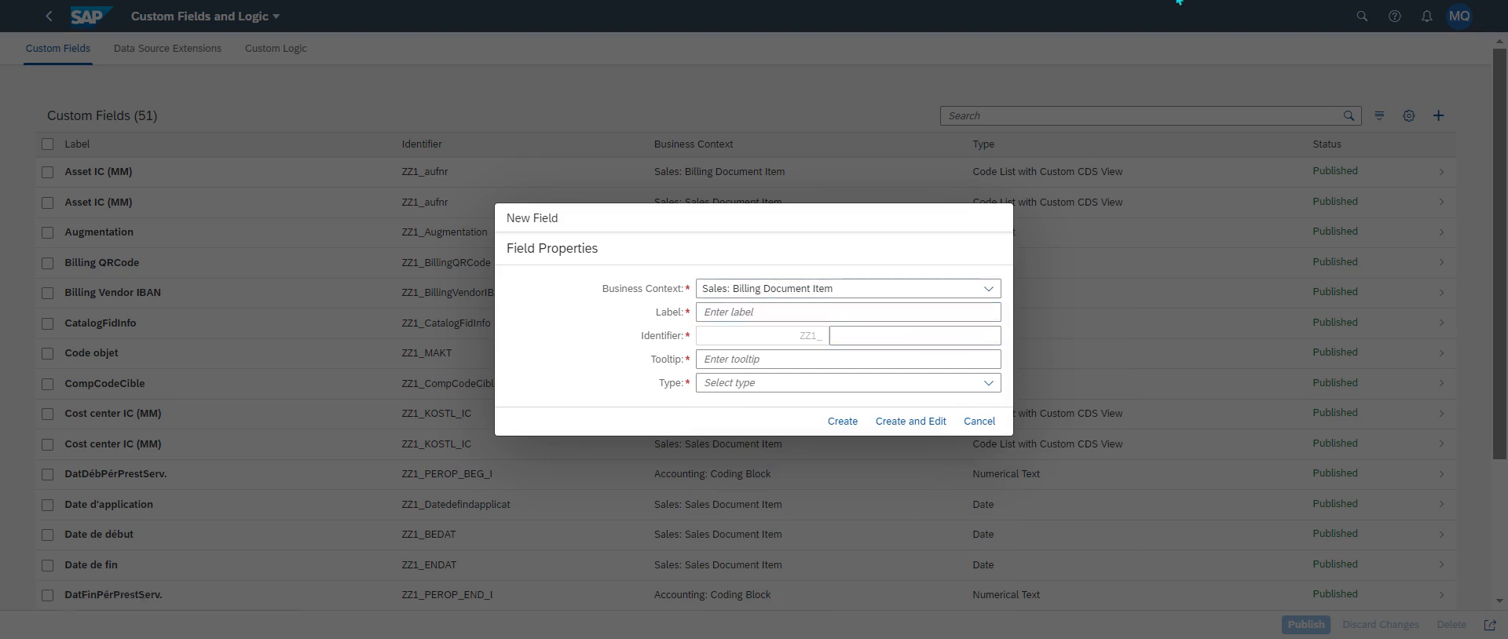
{"action": "left_click", "coordinate": [846, 333]}
{"action": "type", "text": "PS_POSID"}
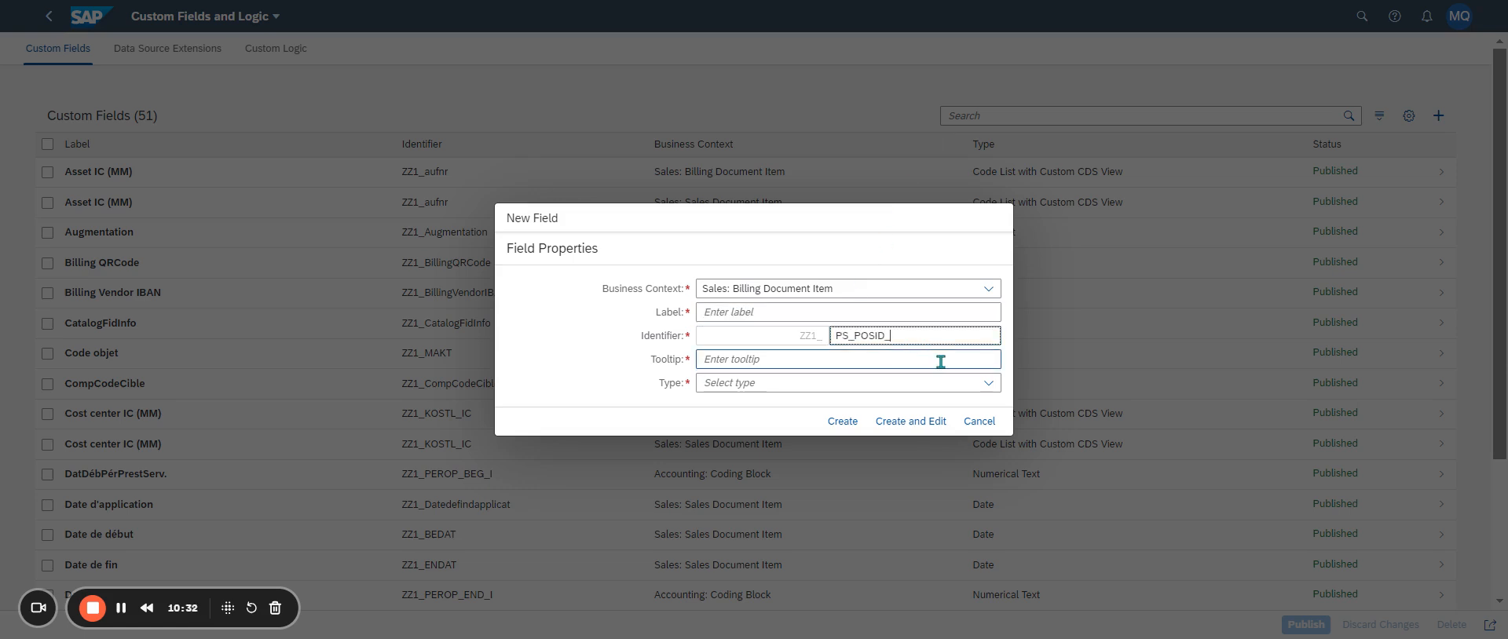
{"action": "type", "text": "IC"}
{"action": "key", "text": "alt+Tab"}
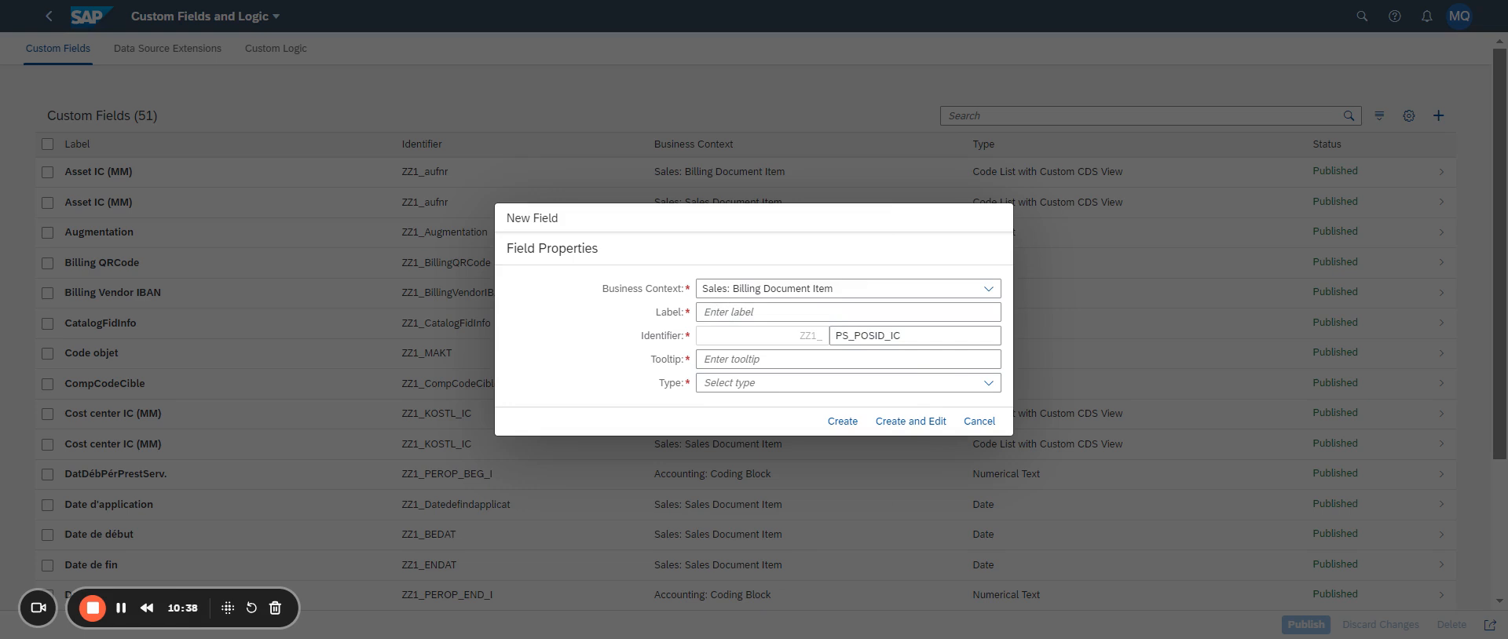
{"action": "key", "text": "alt+Tab"}
Step: Label the new field WBS IC (MM), using the same text as its tooltip
{"action": "left_click", "coordinate": [739, 313]}
{"action": "type", "text": "Work Breakdown Structure Eleme"}
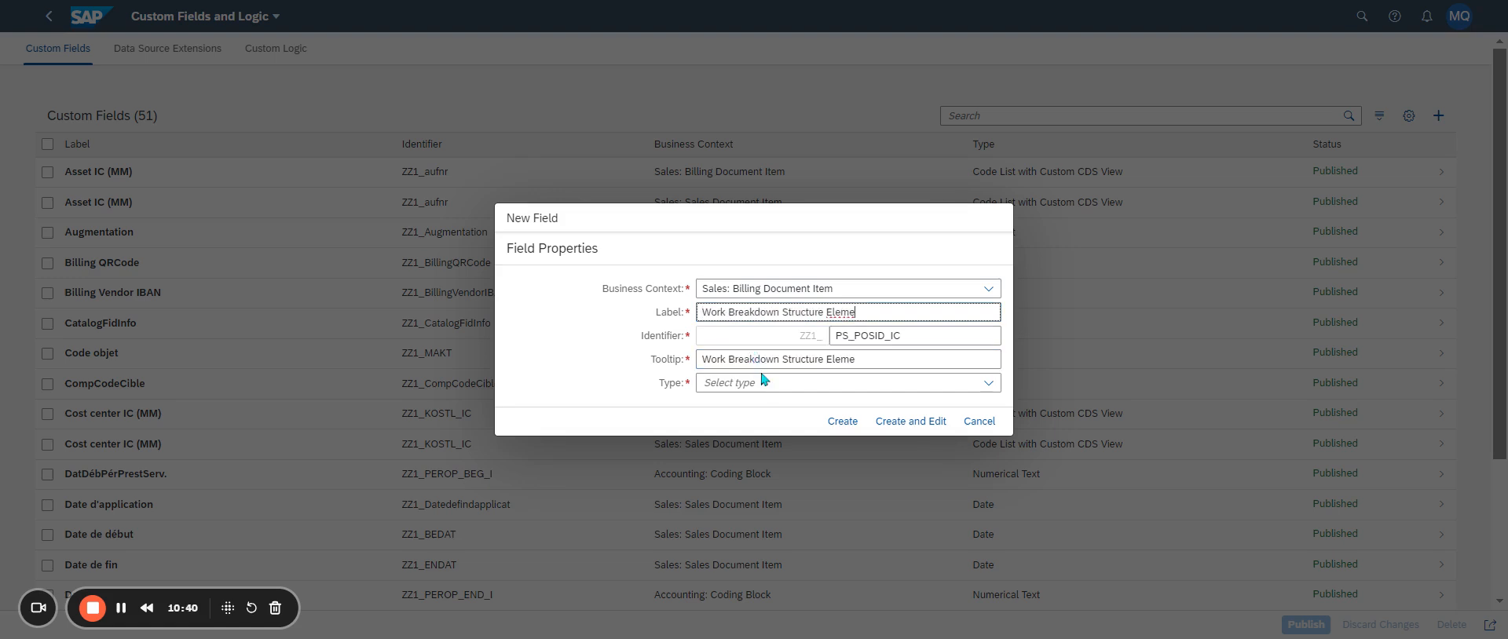
{"action": "left_click_drag", "start_coordinate": [825, 312], "coordinate": [901, 313]}
{"action": "left_click", "coordinate": [885, 312]}
{"action": "left_click_drag", "start_coordinate": [885, 312], "coordinate": [609, 312]}
{"action": "type", "text": "WBS"}
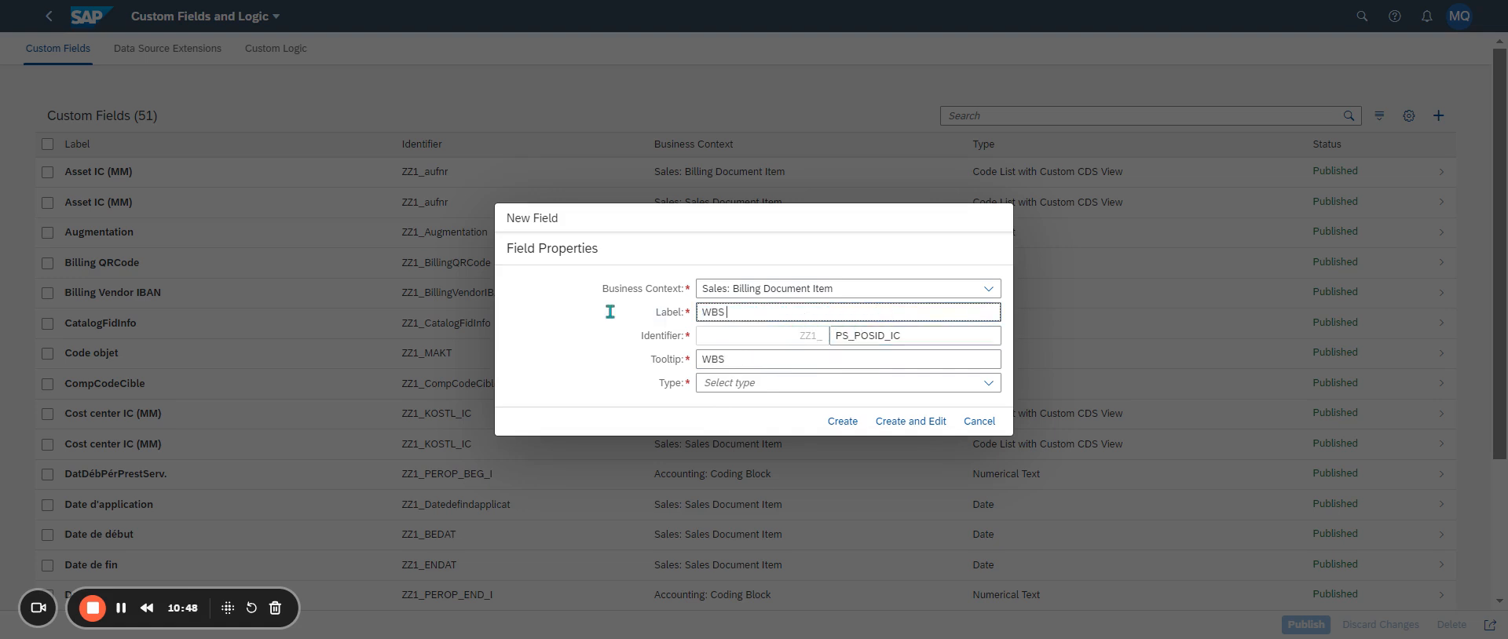
{"action": "type", "text": " IC (MM"}
Step: Set the type to Code List with Custom CDS View based on ZZ1_PS_POSID_IC, and create the field for further editing
{"action": "left_click", "coordinate": [988, 382]}
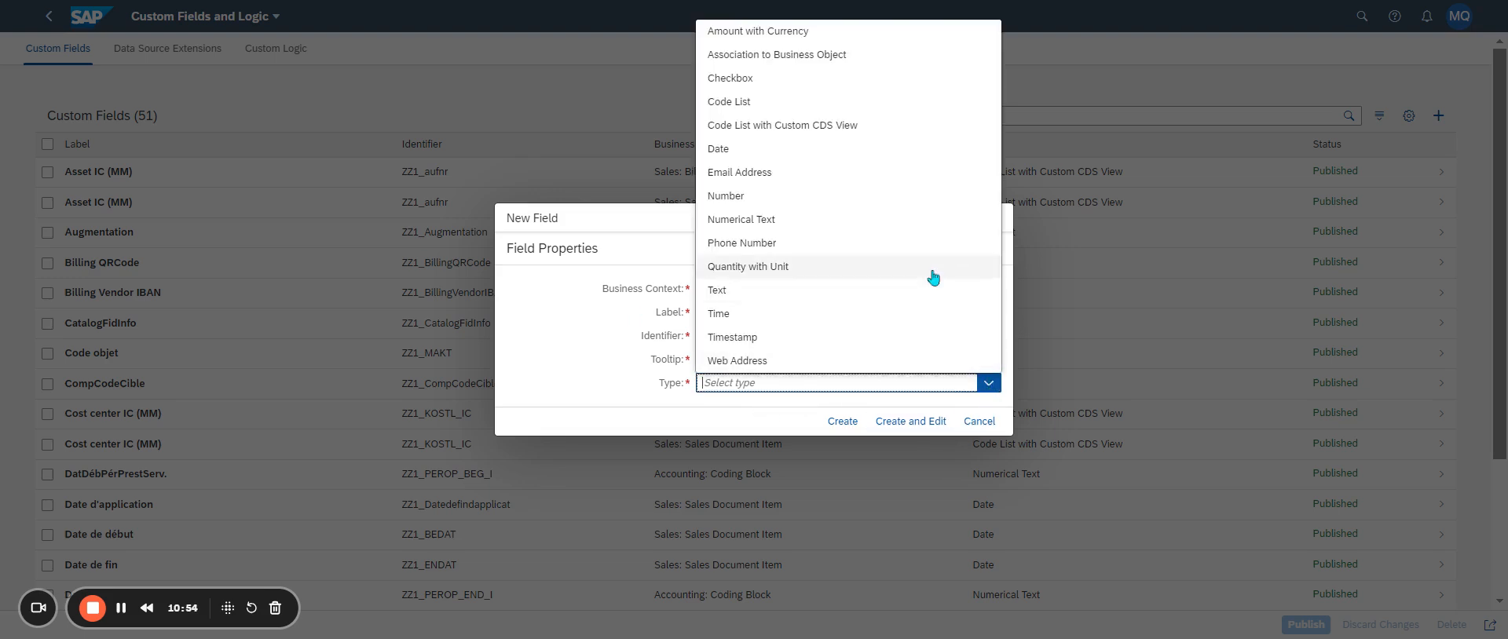
{"action": "left_click", "coordinate": [907, 134]}
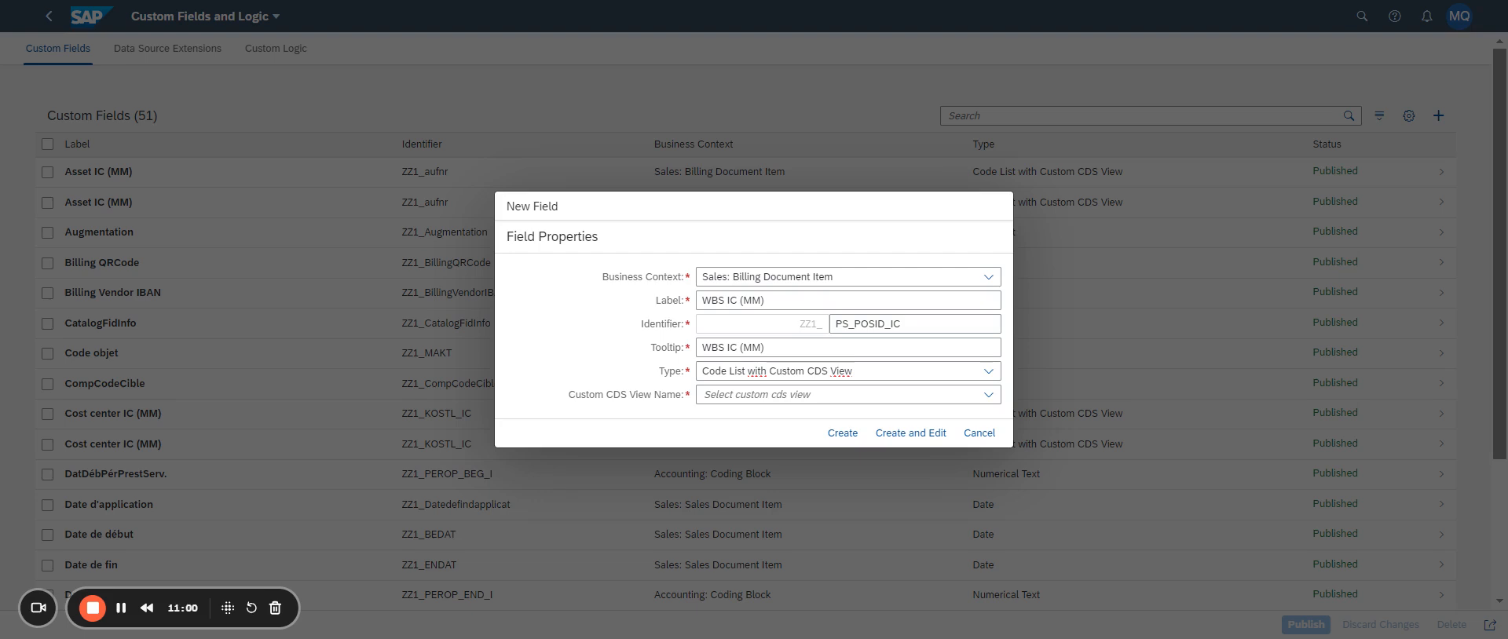
{"action": "left_click", "coordinate": [852, 371]}
{"action": "left_click", "coordinate": [988, 394]}
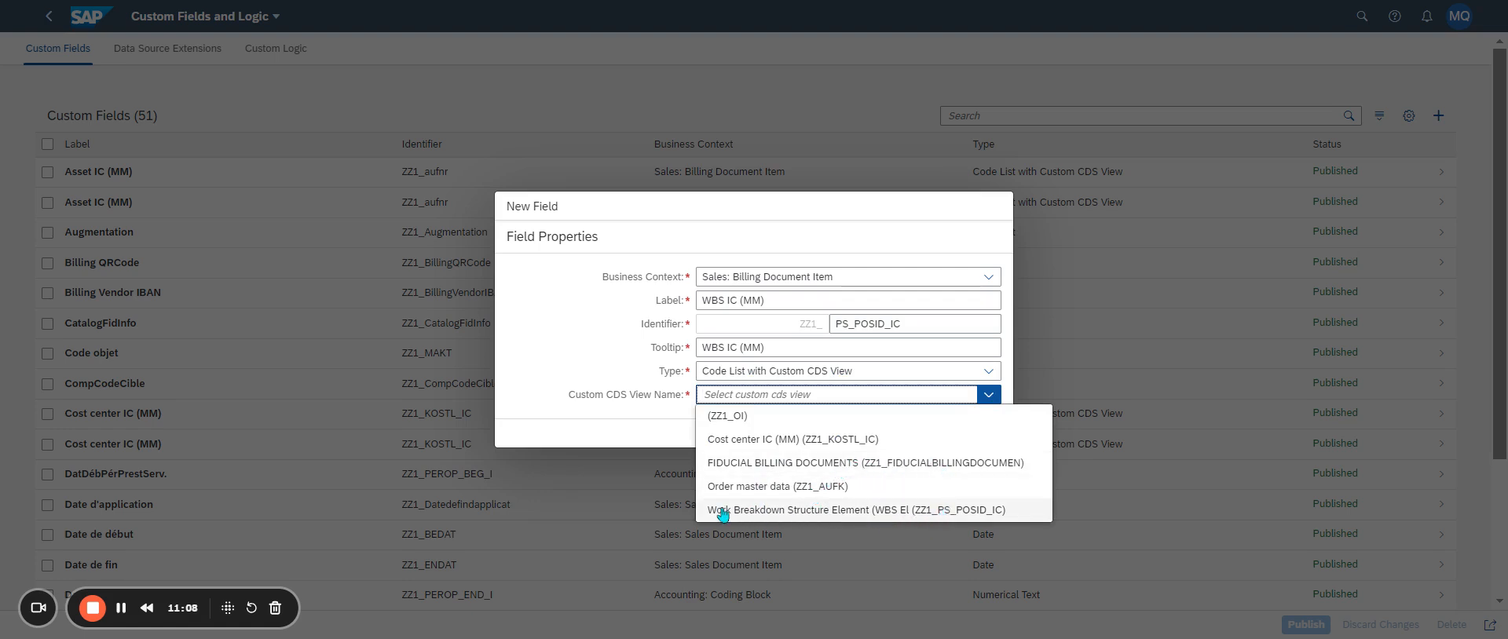
{"action": "left_click", "coordinate": [932, 512]}
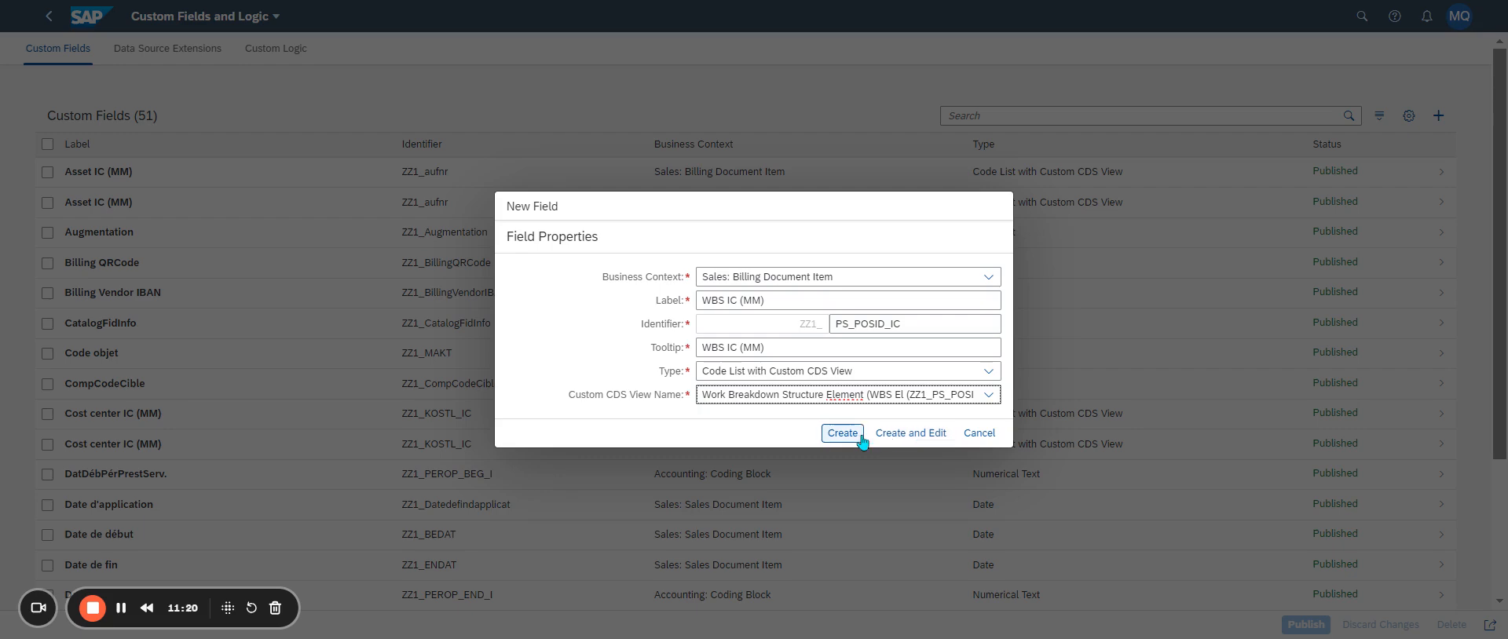
{"action": "left_click", "coordinate": [909, 433]}
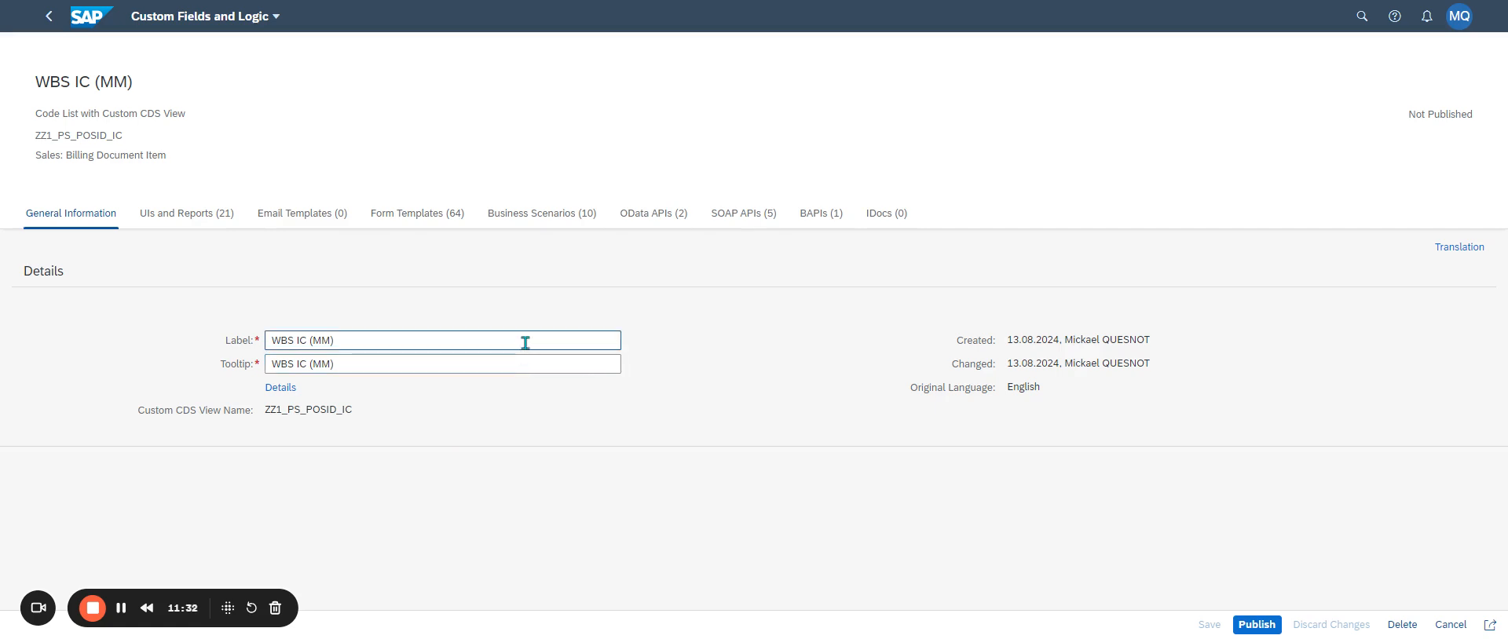
Step: Add the French translation OTP IC (MM) for the field's label and tooltip, and return to the field details
{"action": "left_click", "coordinate": [1441, 250]}
{"action": "left_click", "coordinate": [1447, 55]}
{"action": "left_click", "coordinate": [1397, 122]}
{"action": "left_click", "coordinate": [942, 106]}
{"action": "type", "text": "OTP IC"}
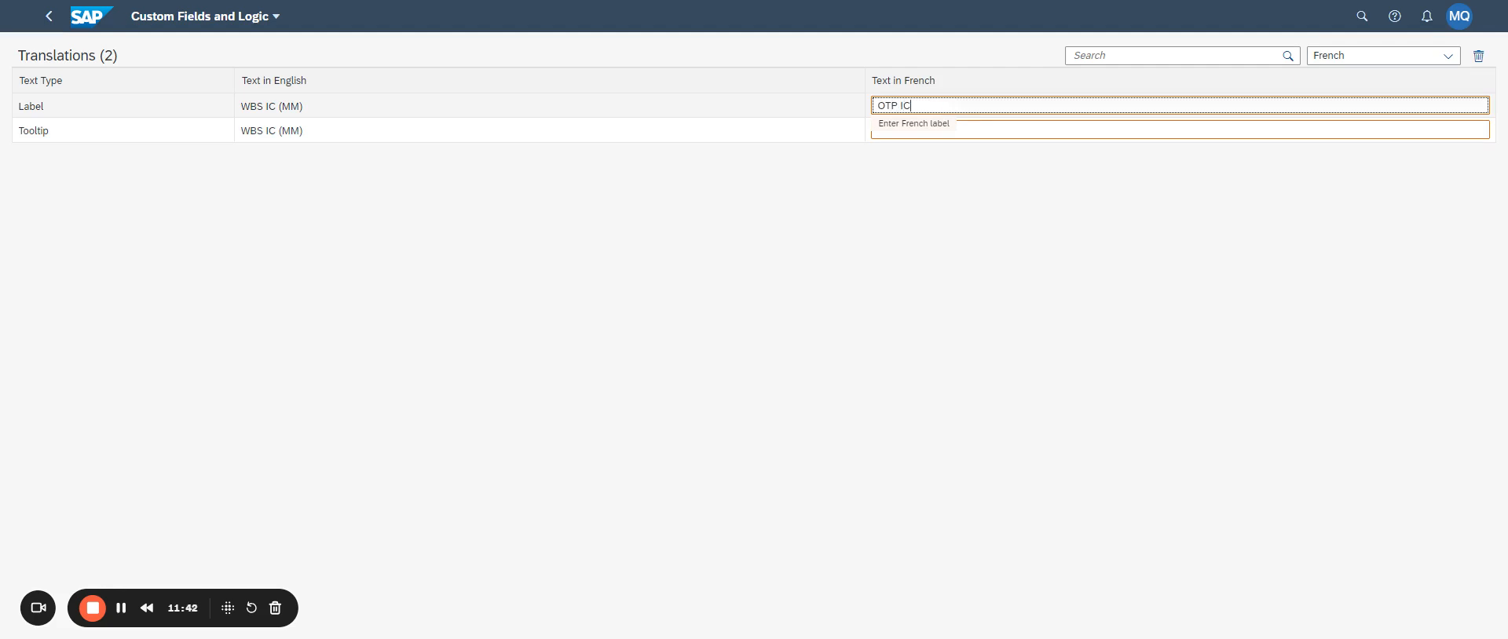
{"action": "type", "text": " (MM)"}
{"action": "key", "text": "ctrl+a"}
{"action": "key", "text": "ctrl+c"}
{"action": "left_click", "coordinate": [987, 132]}
{"action": "key", "text": "ctrl+v"}
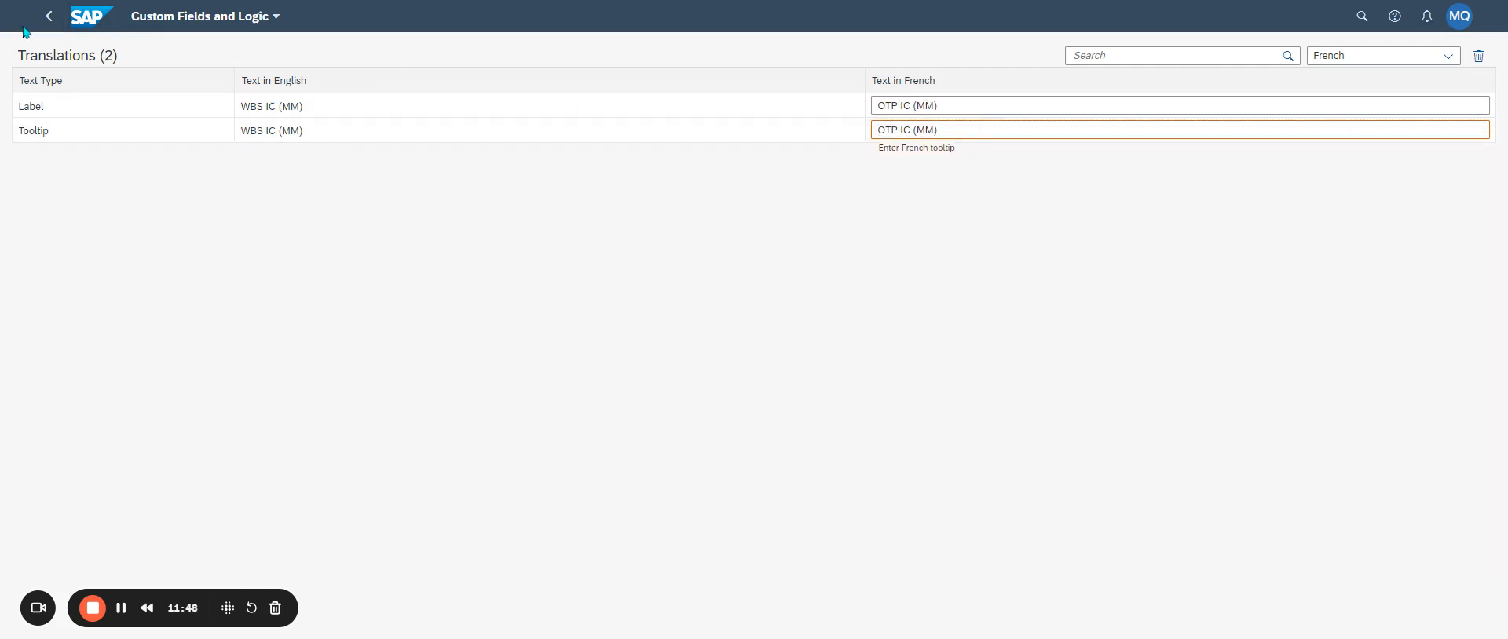
{"action": "left_click", "coordinate": [48, 16]}
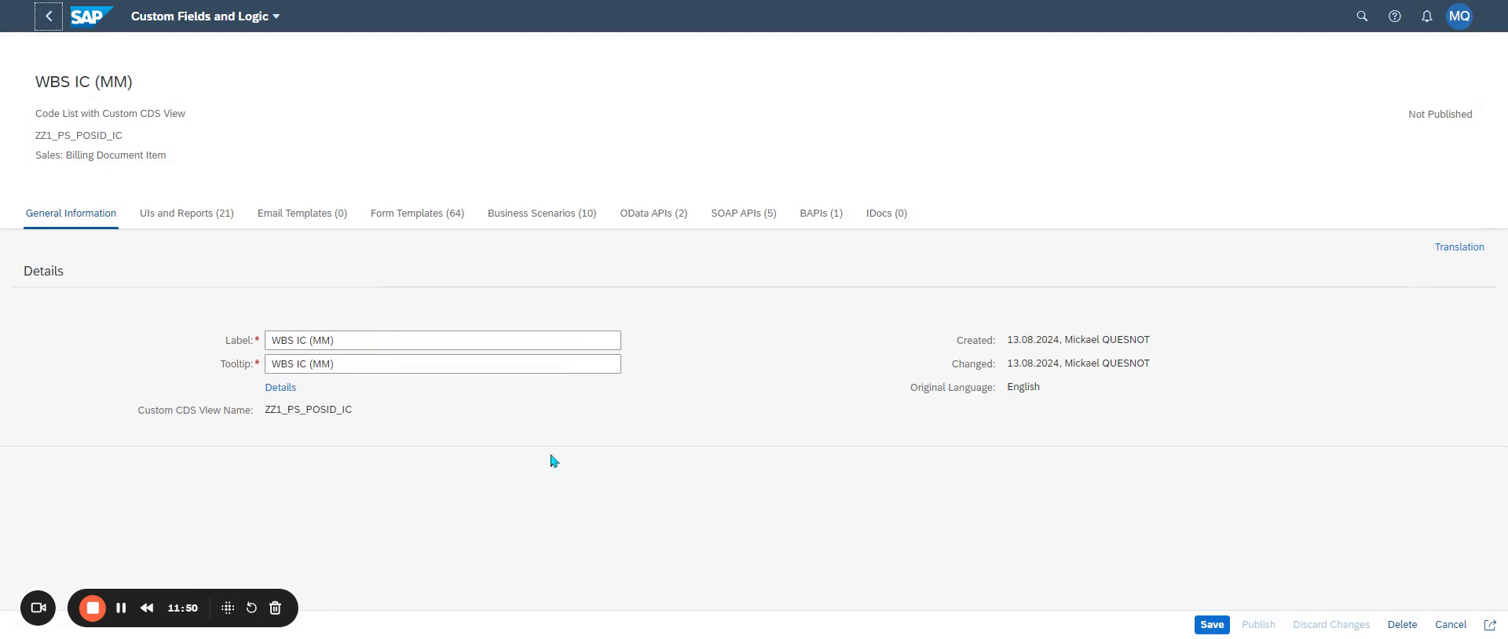
Step: Look through the UIs and reports where the WBS IC (MM) field's usage can be enabled
{"action": "left_click", "coordinate": [217, 215]}
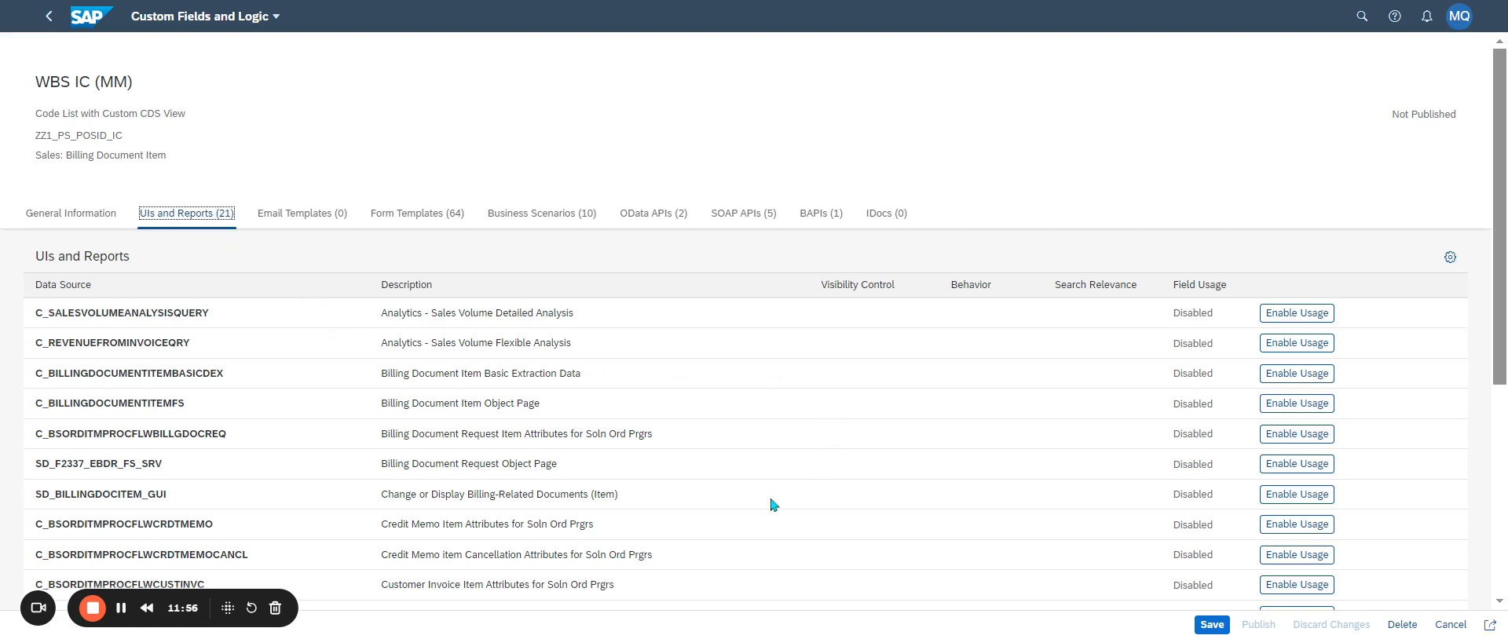
{"action": "scroll", "coordinate": [777, 487], "scroll_direction": "down", "scroll_amount": 1}
{"action": "scroll", "coordinate": [777, 486], "scroll_direction": "down", "scroll_amount": 3}
{"action": "scroll", "coordinate": [777, 486], "scroll_direction": "up", "scroll_amount": 3}
{"action": "scroll", "coordinate": [777, 487], "scroll_direction": "down", "scroll_amount": 3}
{"action": "scroll", "coordinate": [779, 483], "scroll_direction": "down", "scroll_amount": 4}
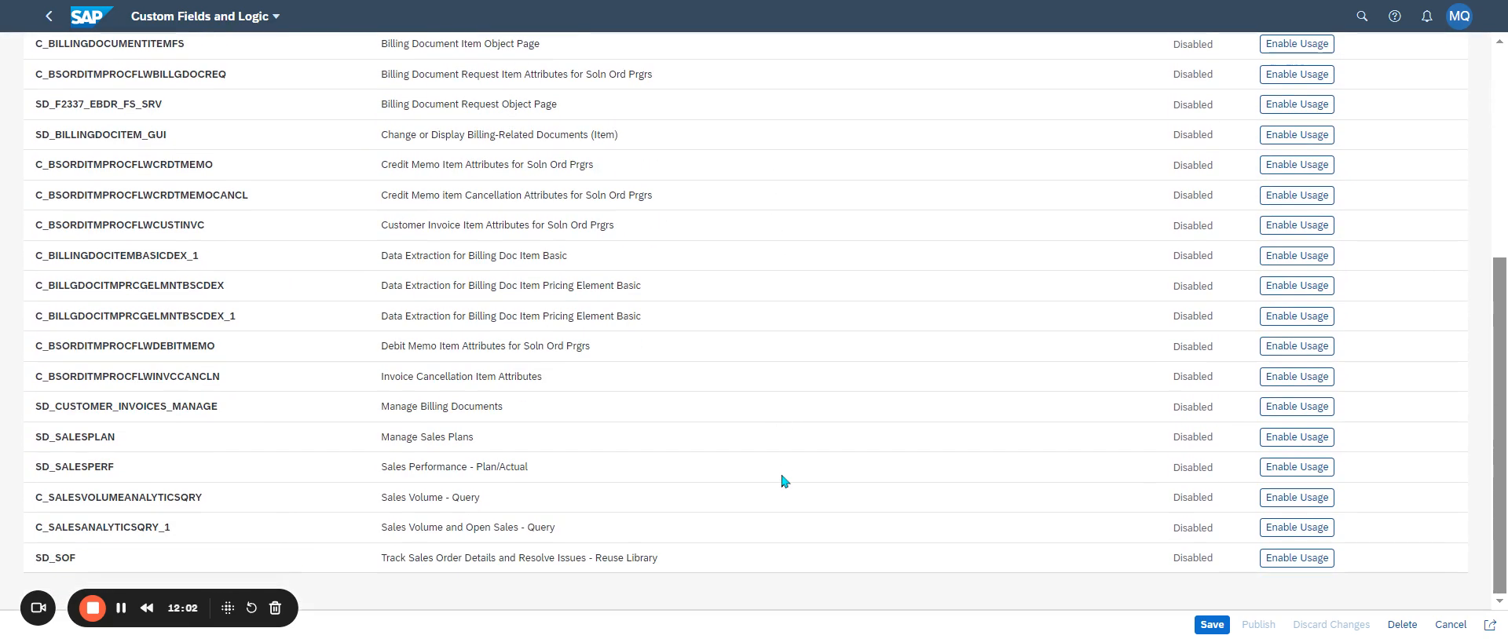
{"action": "scroll", "coordinate": [783, 480], "scroll_direction": "up", "scroll_amount": 5}
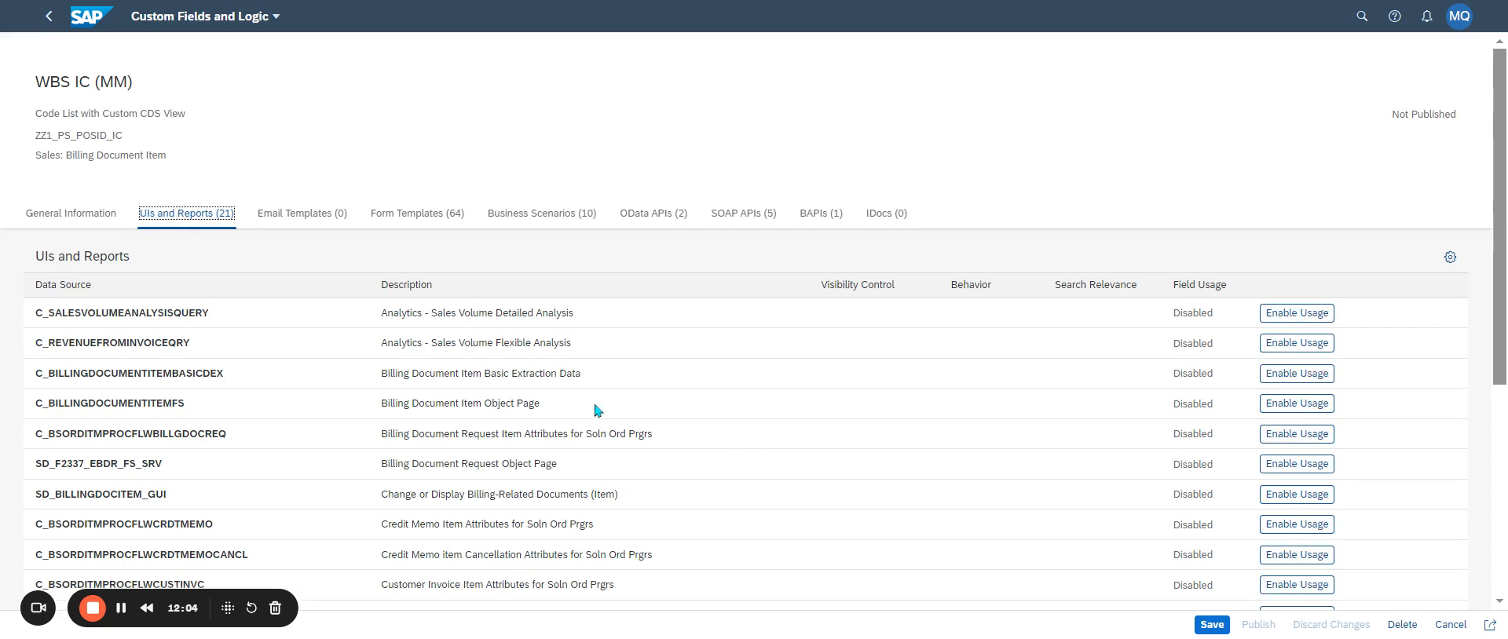
Step: Stay on the WBS IC (MM) field's page and save the field
{"action": "left_click", "coordinate": [49, 16]}
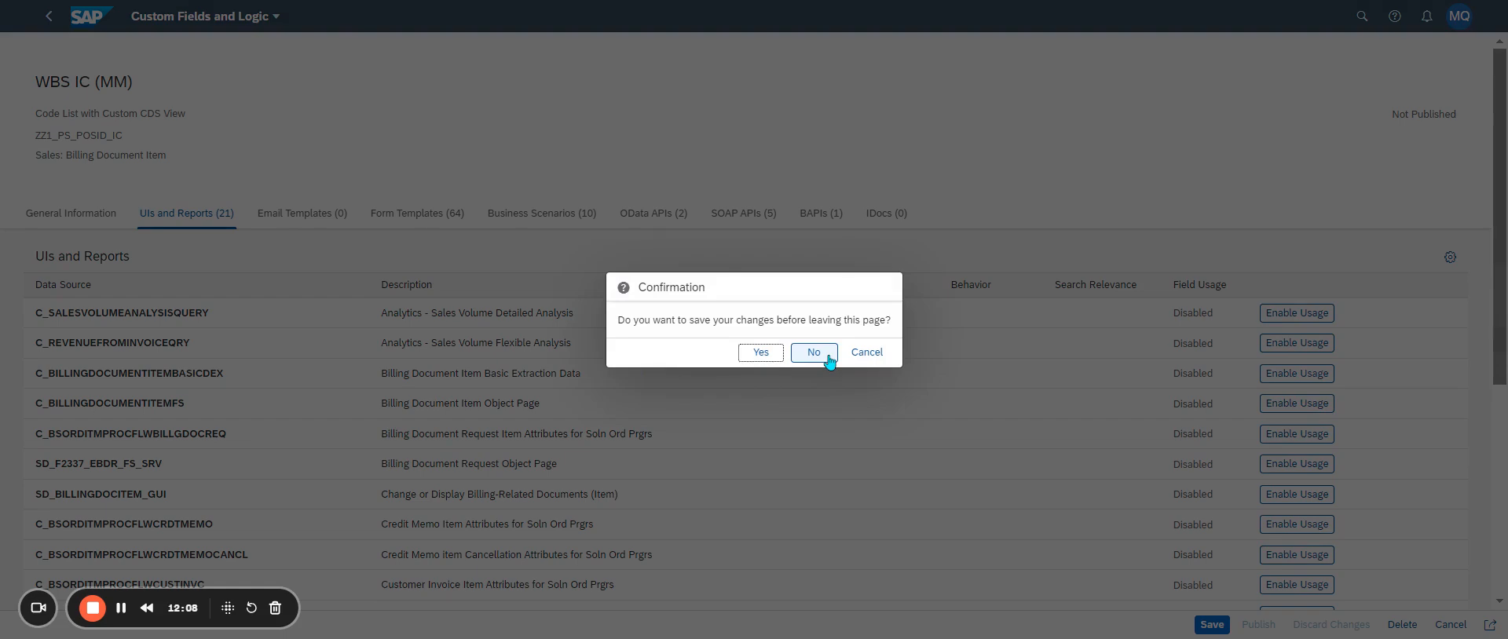
{"action": "left_click", "coordinate": [878, 360]}
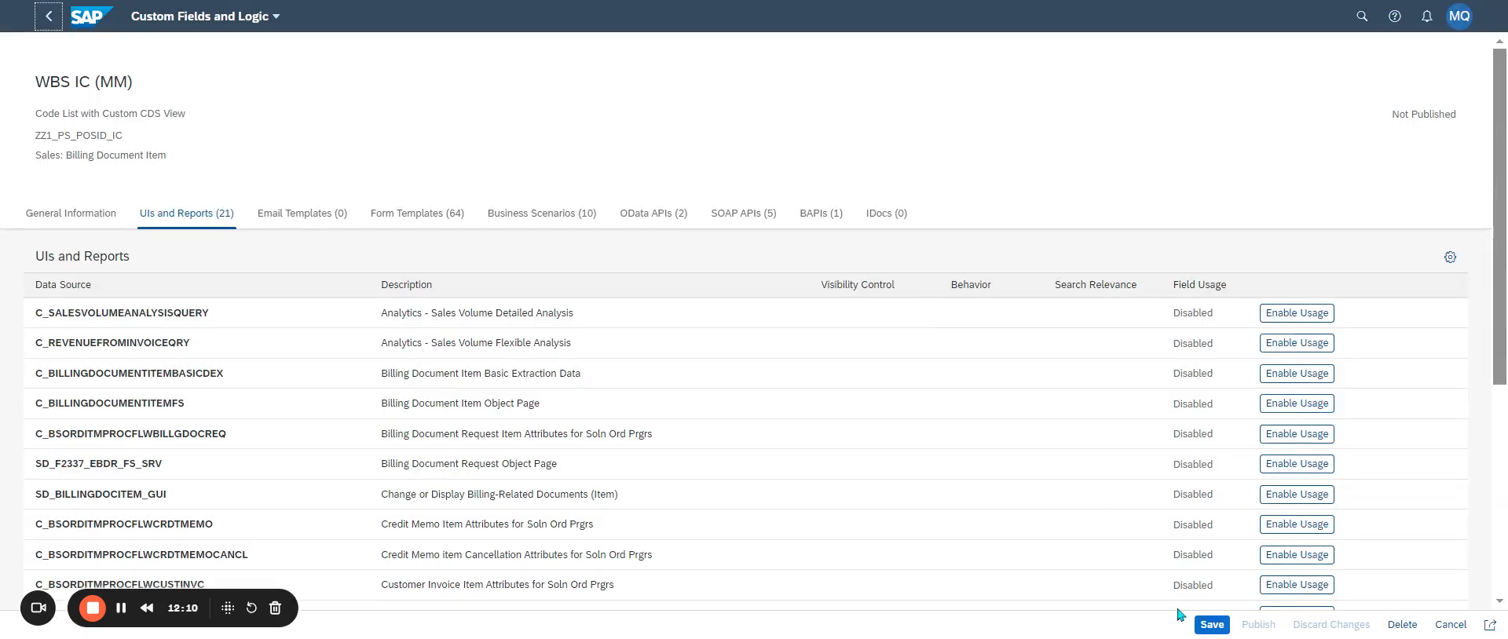
{"action": "left_click", "coordinate": [1215, 626]}
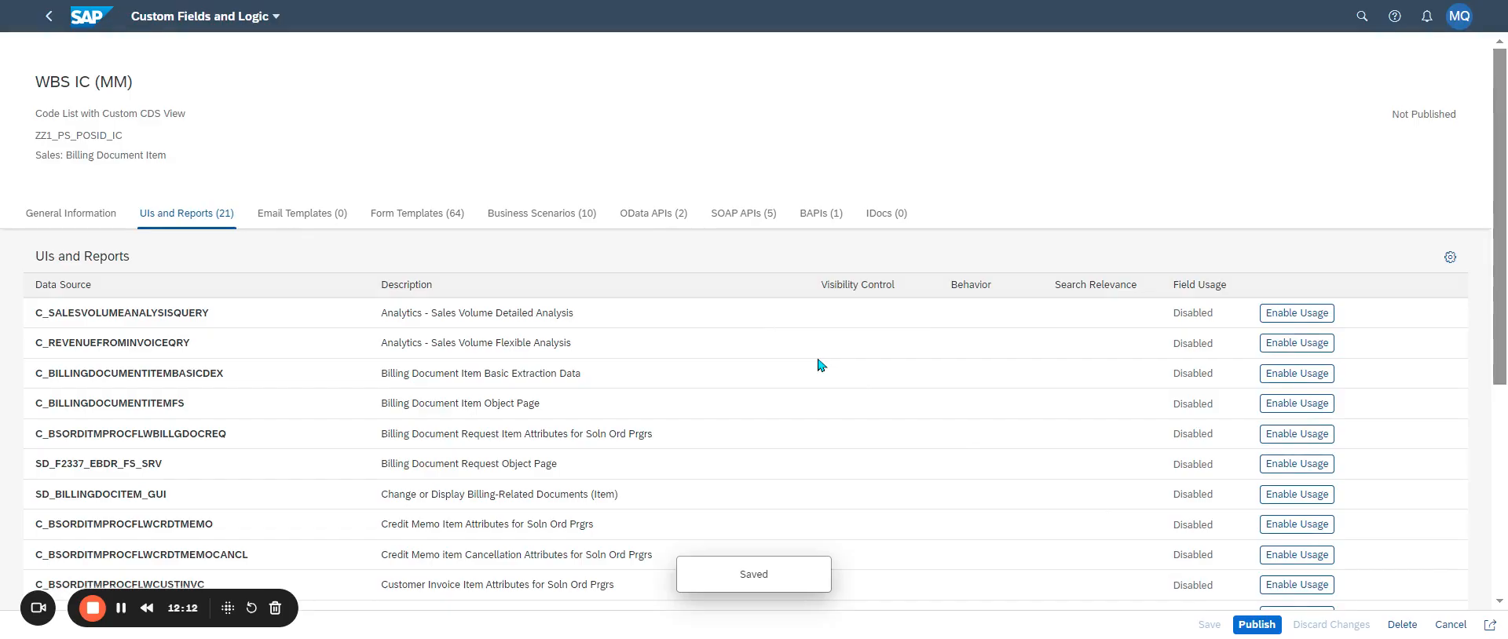